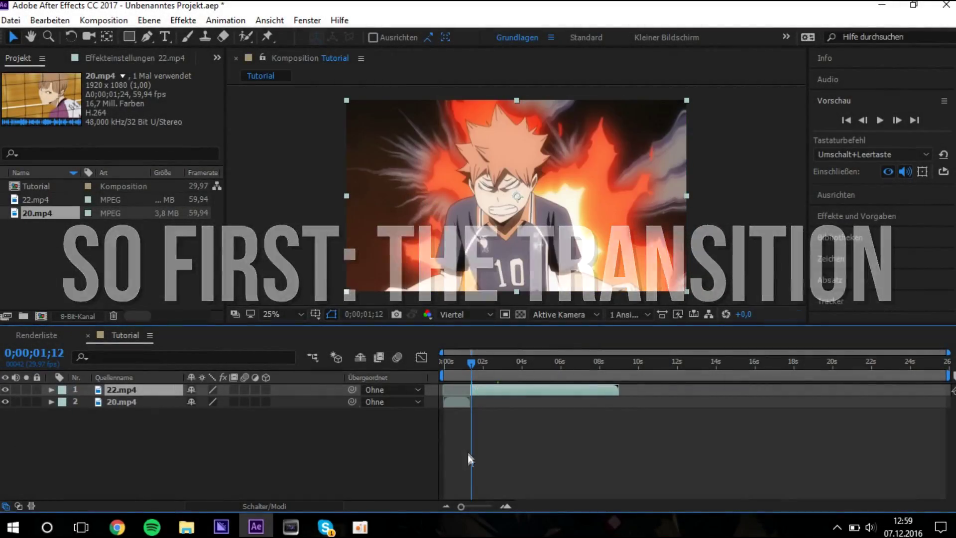
Return the playhead to 0;00;00;00 and play the Tutorial composition to review both clips
left_click_drag(471, 362, 402, 362)
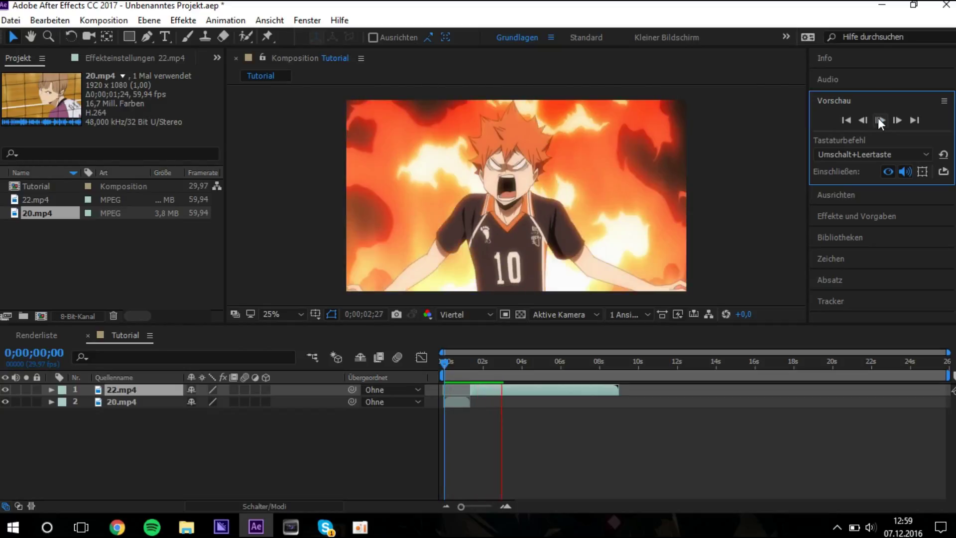
Stop playback and apply Motion Tile to 20.mp4, with mirrored edges and 520×700 output
left_click(880, 120)
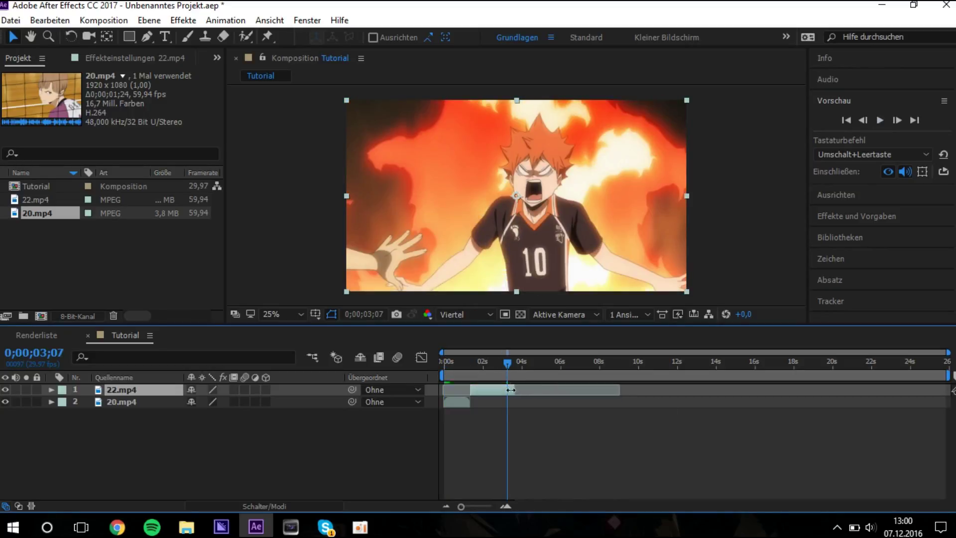
left_click(837, 214)
type("motion")
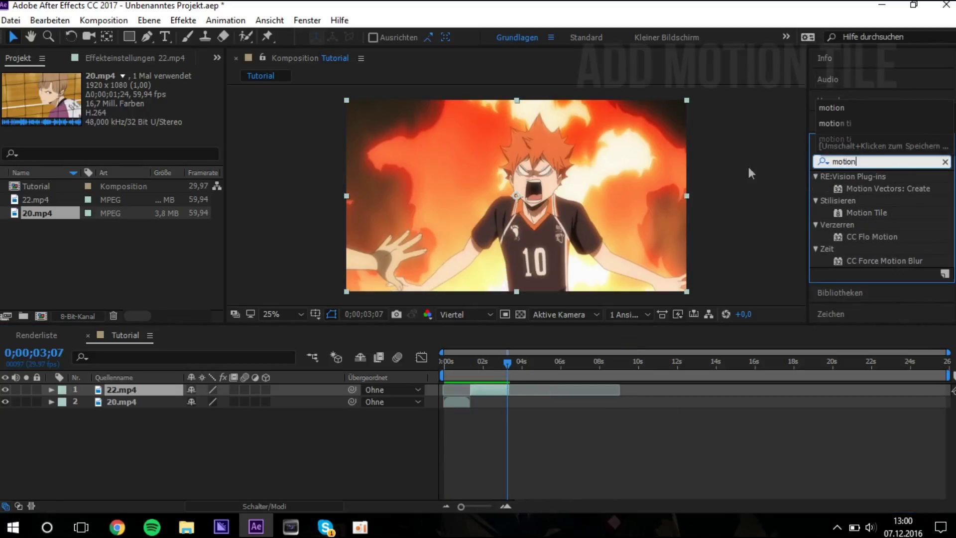
left_click_drag(867, 212, 498, 401)
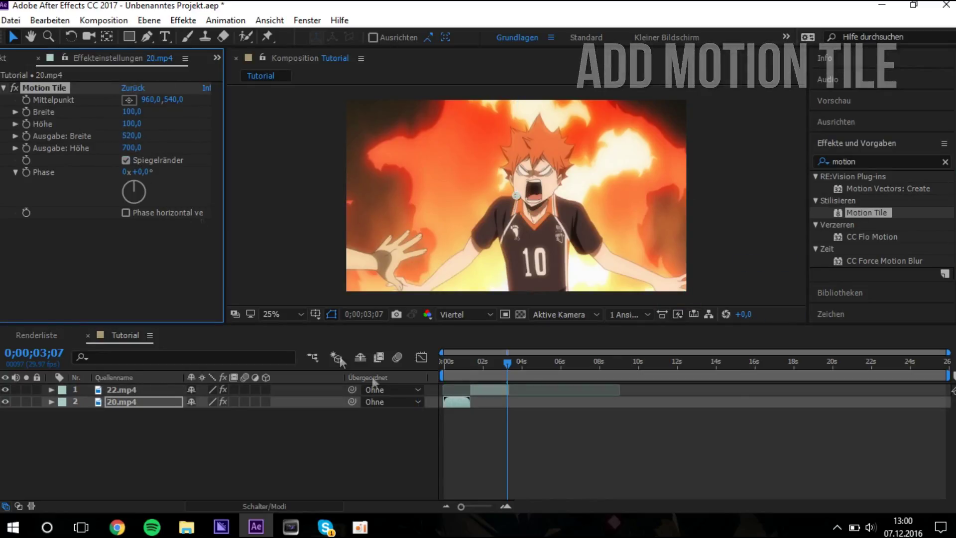
Enable motion blur on 20.mp4 and reveal its Scale at the composition start
key("Home")
left_click(466, 401)
left_click(244, 389)
key("s")
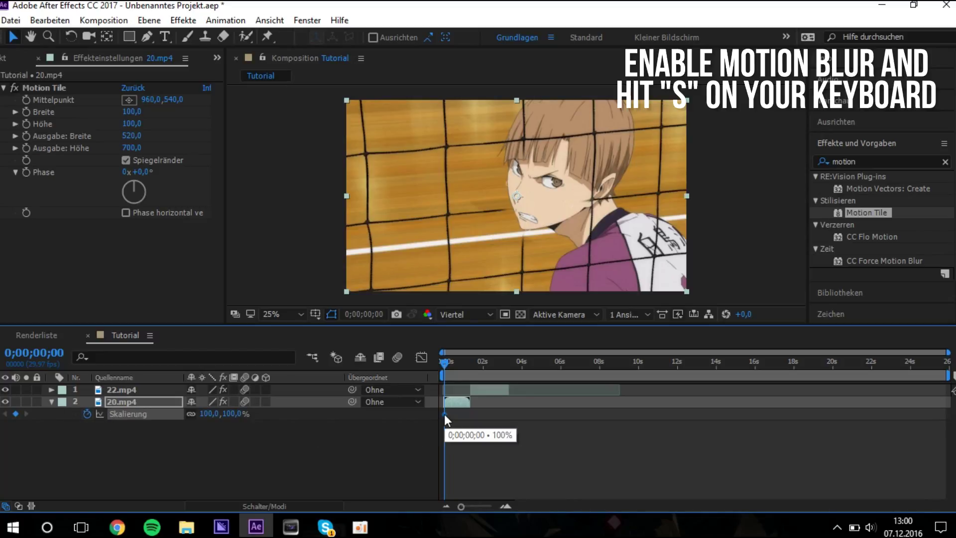
Keyframe 20.mp4's Scale enlarged at the start, shrinking to 73% at 0;00;01;08
left_click_drag(444, 413, 454, 415)
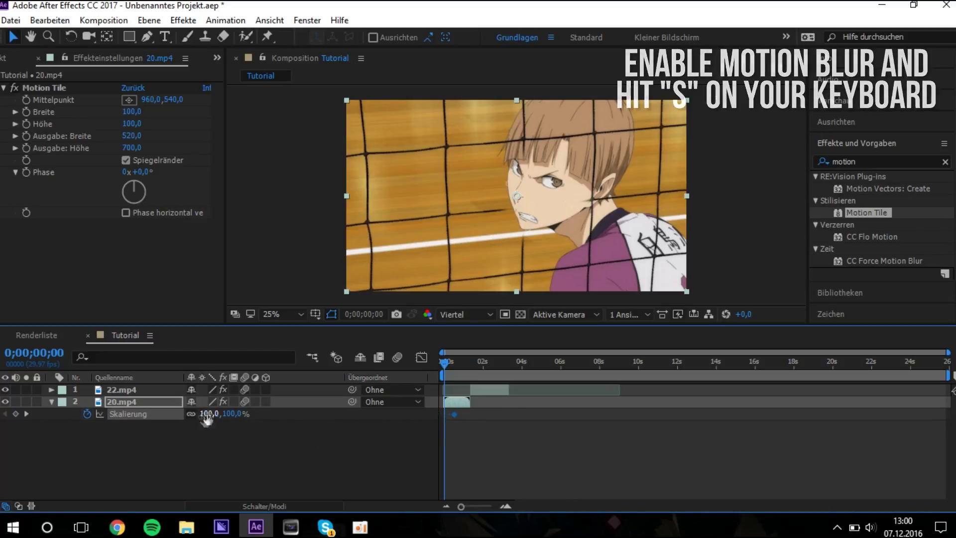
left_click_drag(207, 414, 234, 414)
left_click_drag(444, 363, 469, 363)
left_click_drag(214, 414, 202, 414)
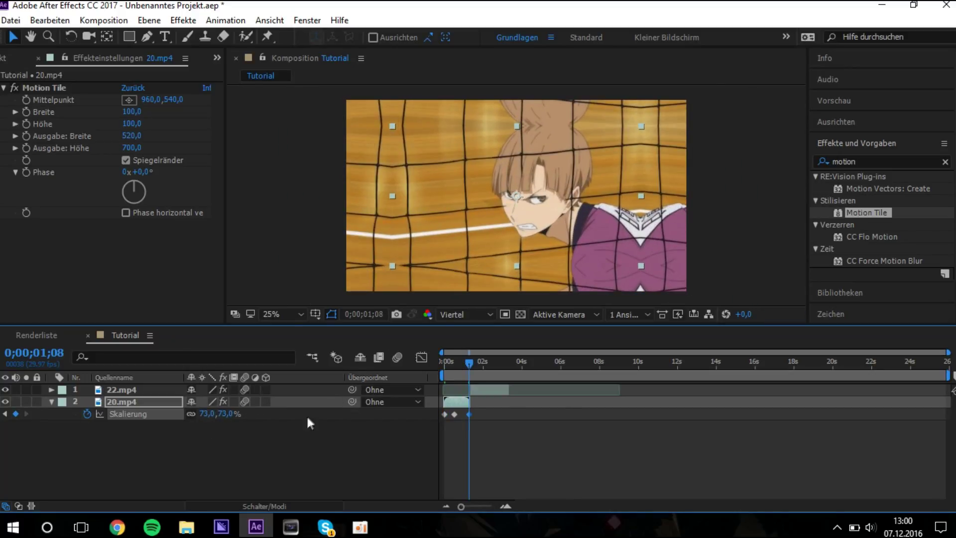
left_click(470, 369)
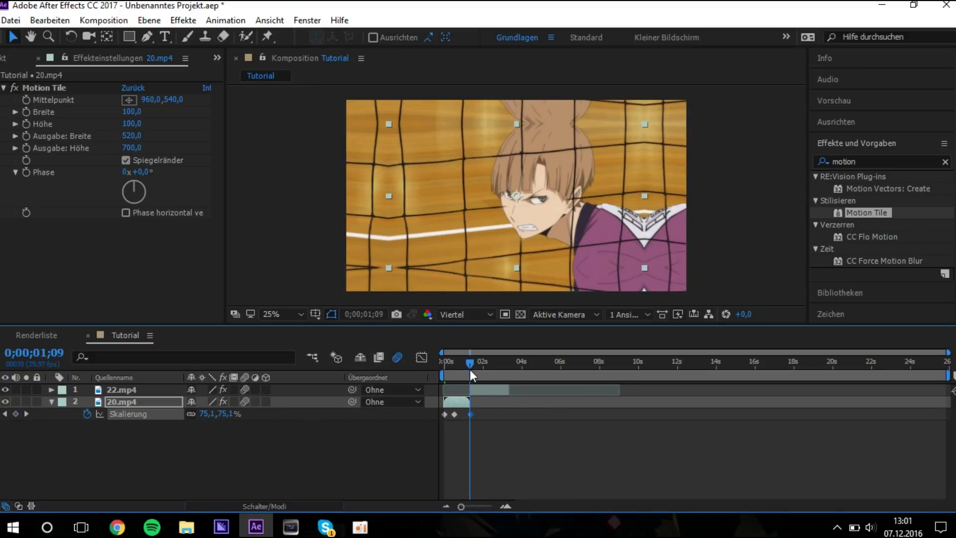
left_click(476, 392)
left_click_drag(452, 362, 477, 363)
Apply Easy Ease to all three Scale keyframes and review the eased zoom
left_click_drag(492, 414, 400, 427)
key("F9")
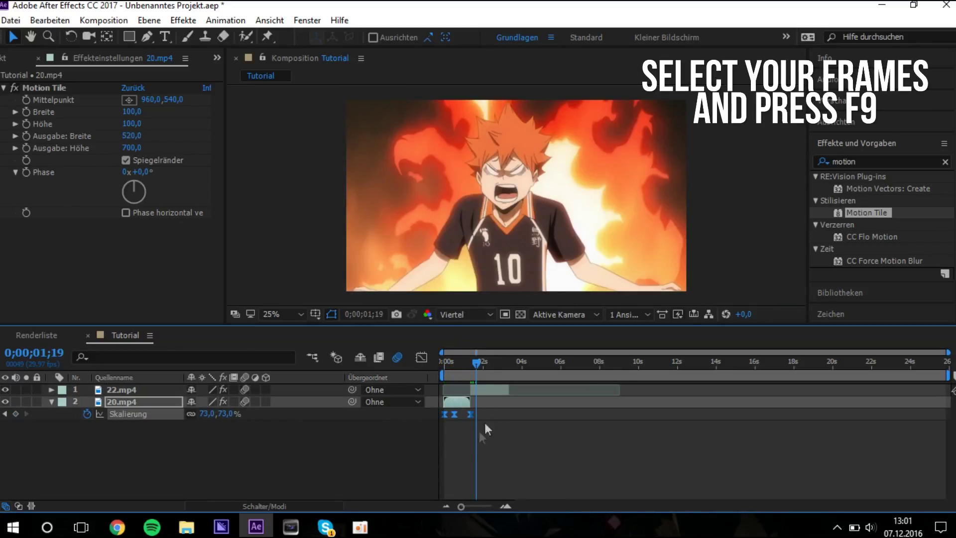
left_click_drag(477, 362, 467, 363)
left_click(421, 358)
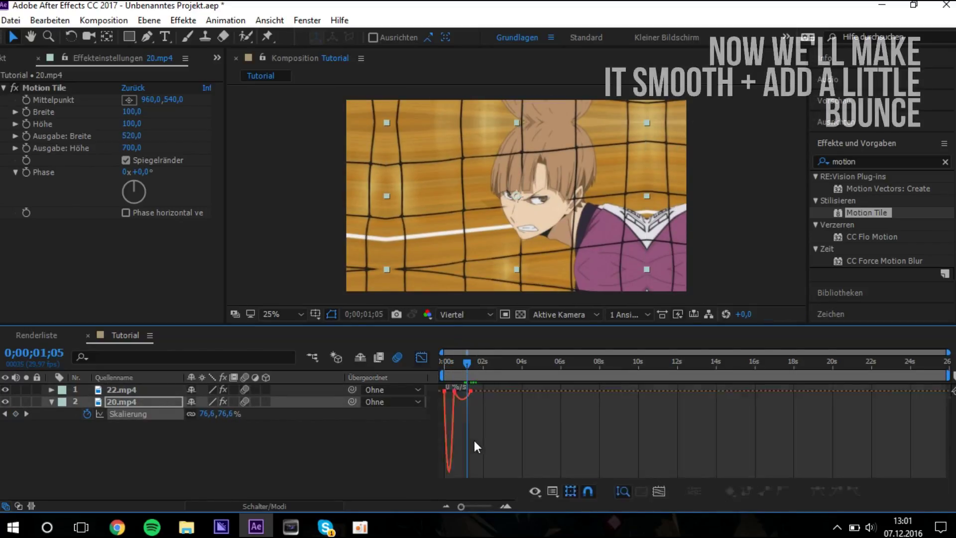
Reshape 20.mp4's scale curve in the Graph Editor so the opening zoom drops steeply
right_click(474, 440)
left_click_drag(461, 507, 487, 506)
left_click_drag(441, 391, 653, 478)
left_click(445, 391)
left_click_drag(468, 391, 449, 403)
left_click_drag(449, 363, 518, 371)
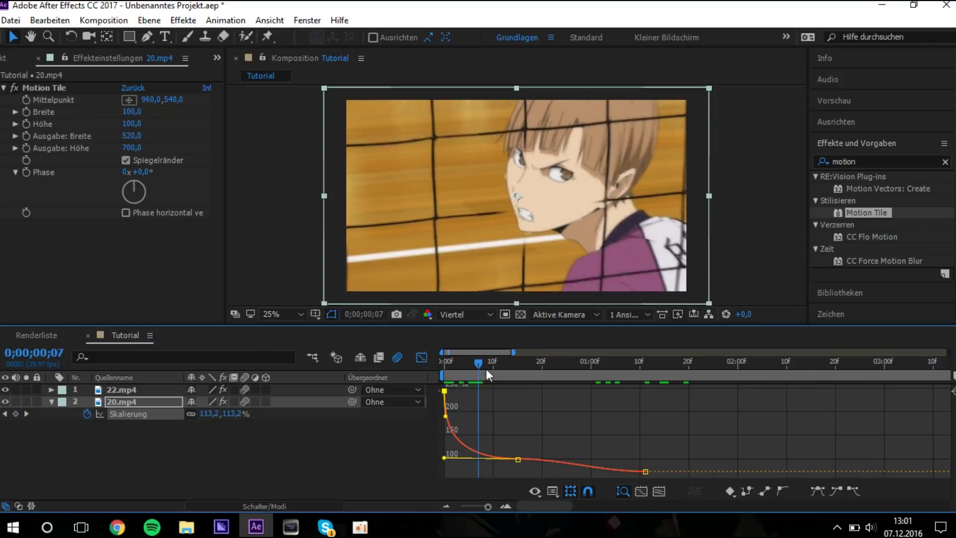
left_click(518, 459)
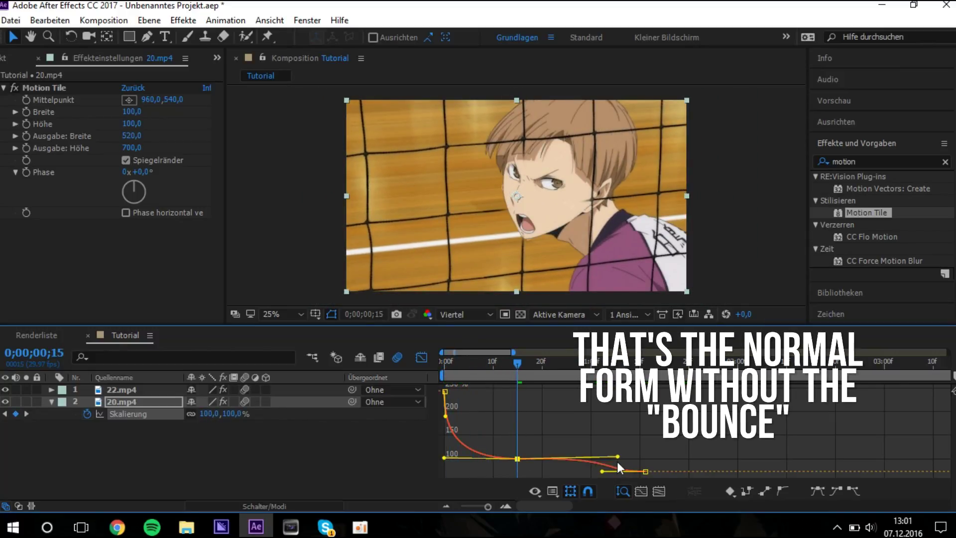
left_click_drag(446, 462, 434, 474)
left_click_drag(518, 363, 639, 365)
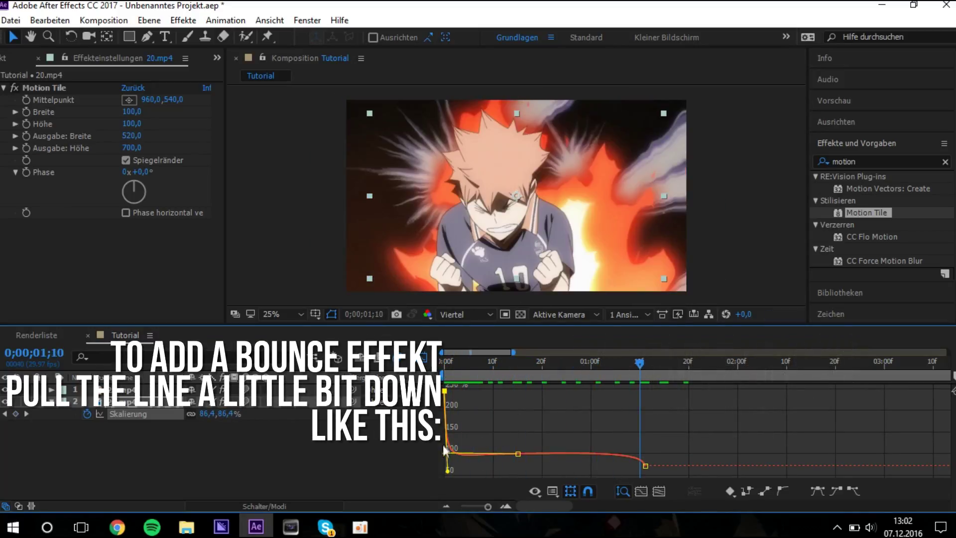
Pull the scale curve lower for a bounce, preview it, and select 22.mp4 at 0;00;01;10
left_click(424, 357)
left_click(834, 100)
left_click(880, 120)
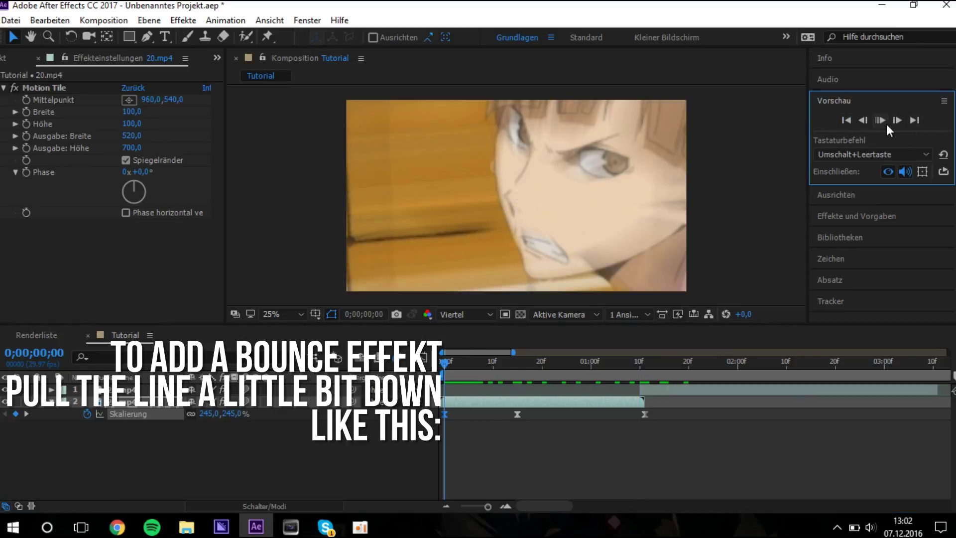
left_click(425, 357)
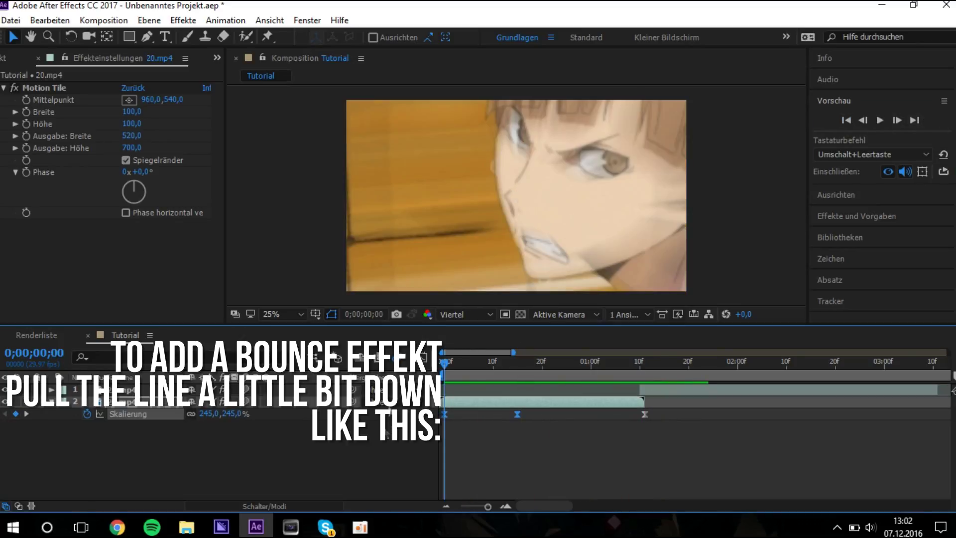
left_click_drag(448, 469, 523, 462)
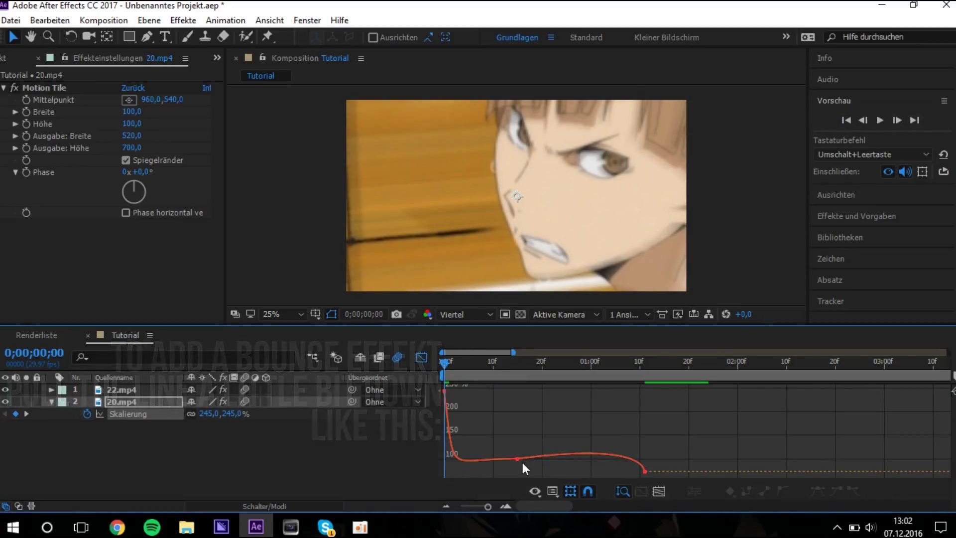
left_click(881, 120)
left_click(422, 358)
mouse_move(458, 377)
left_mouse_down()
mouse_move(640, 377)
mouse_move(639, 364)
left_mouse_up()
left_click(644, 391)
Keyframe 22.mp4's Scale from about 300% at 0;00;01;10 down to 100% at 0;00;03;11
key("s")
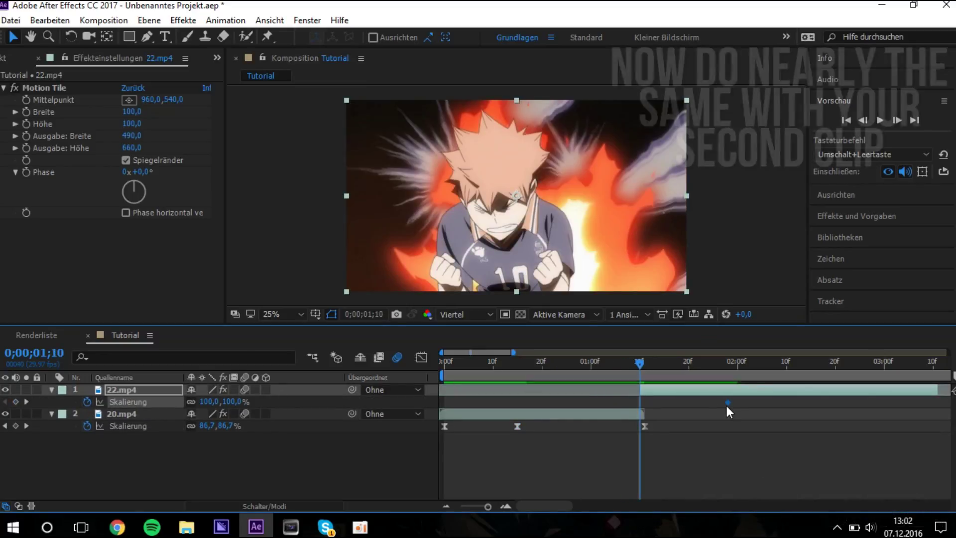
left_click_drag(713, 402, 740, 400)
left_click_drag(209, 401, 259, 401)
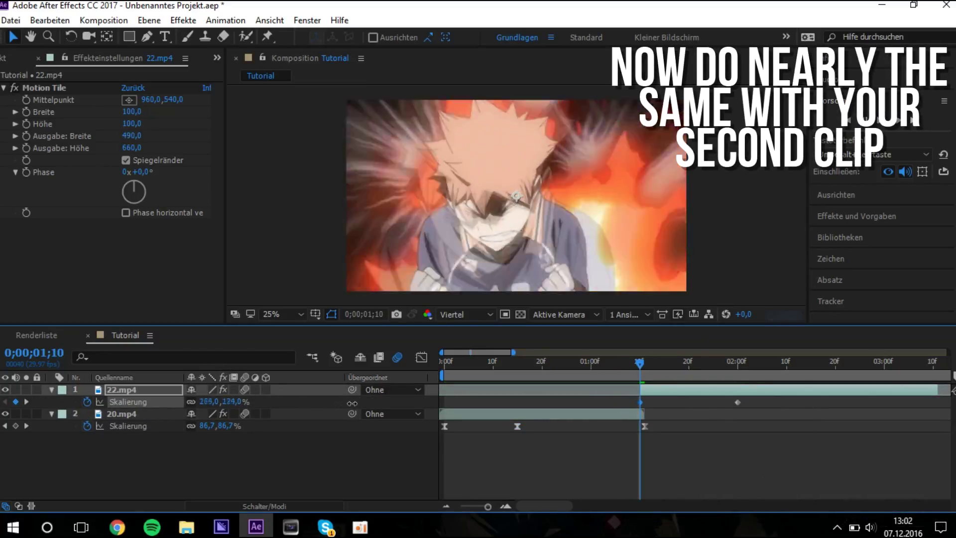
left_click(698, 368)
left_click_drag(752, 372, 938, 368)
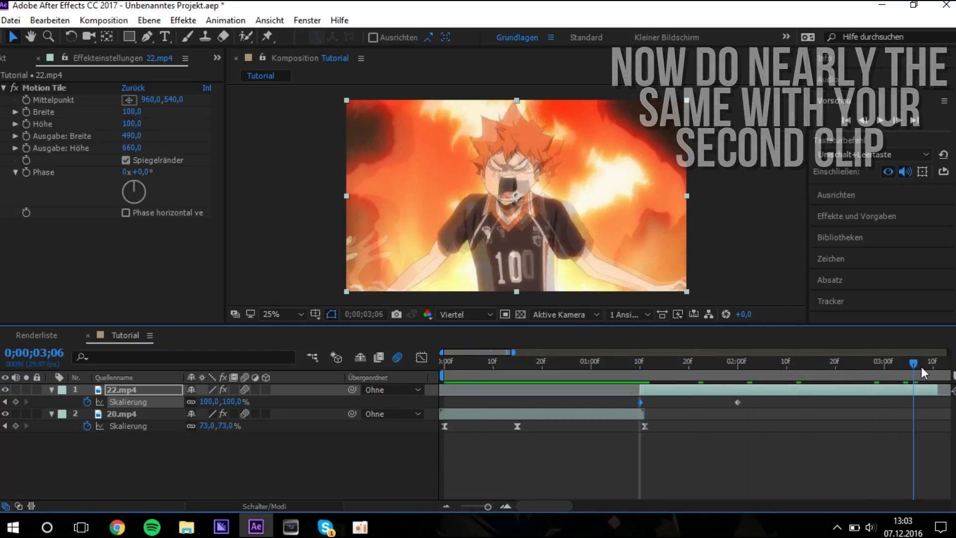
left_click_drag(923, 405, 535, 410)
left_click(422, 357)
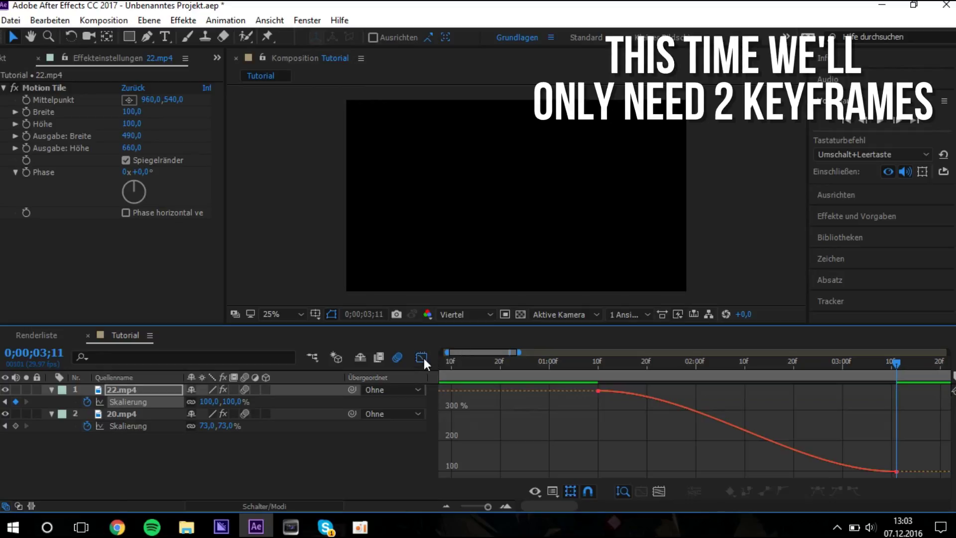
Shape 22.mp4's scale curve to plunge steeply from the first keyframe and ease into 100%
left_click(657, 364)
left_click_drag(697, 391, 599, 468)
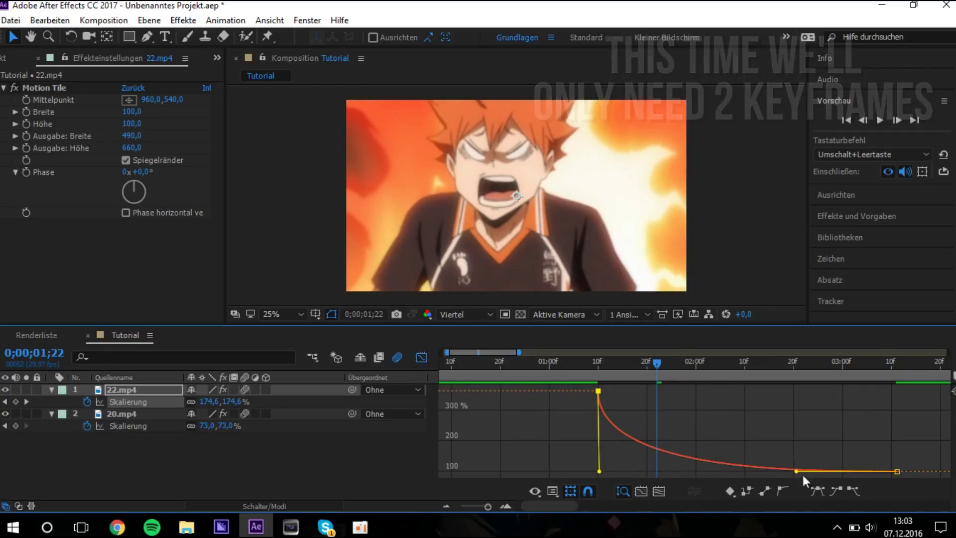
left_click_drag(797, 471, 688, 476)
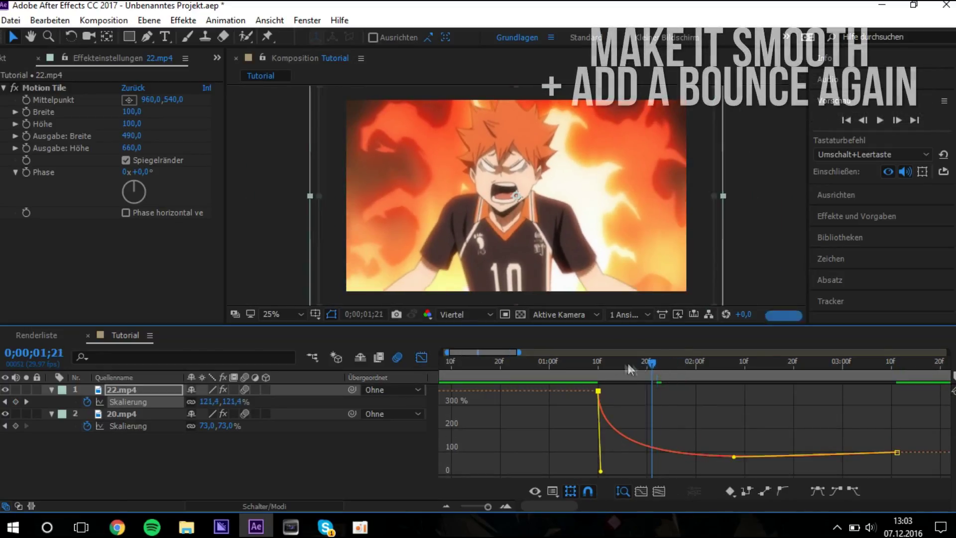
left_click_drag(628, 363, 596, 363)
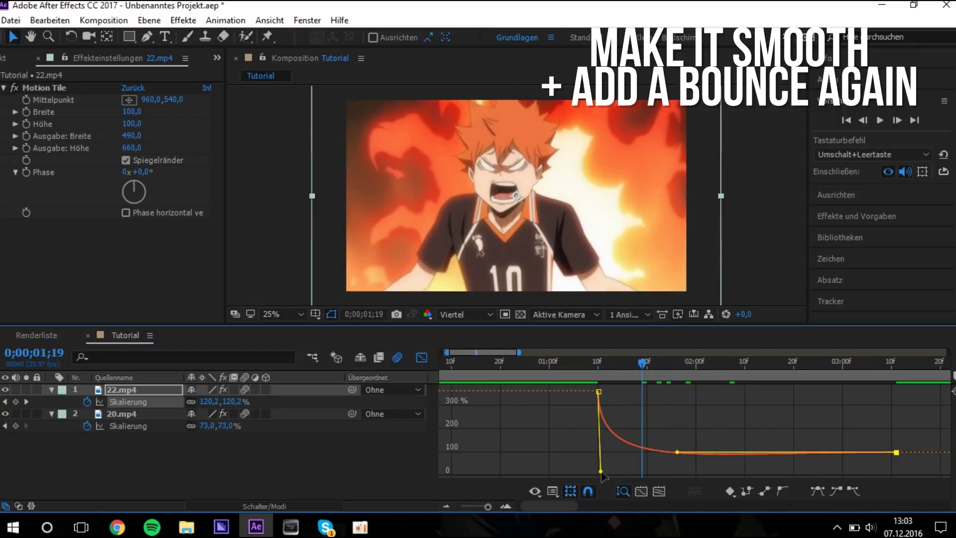
left_click_drag(604, 473, 579, 471)
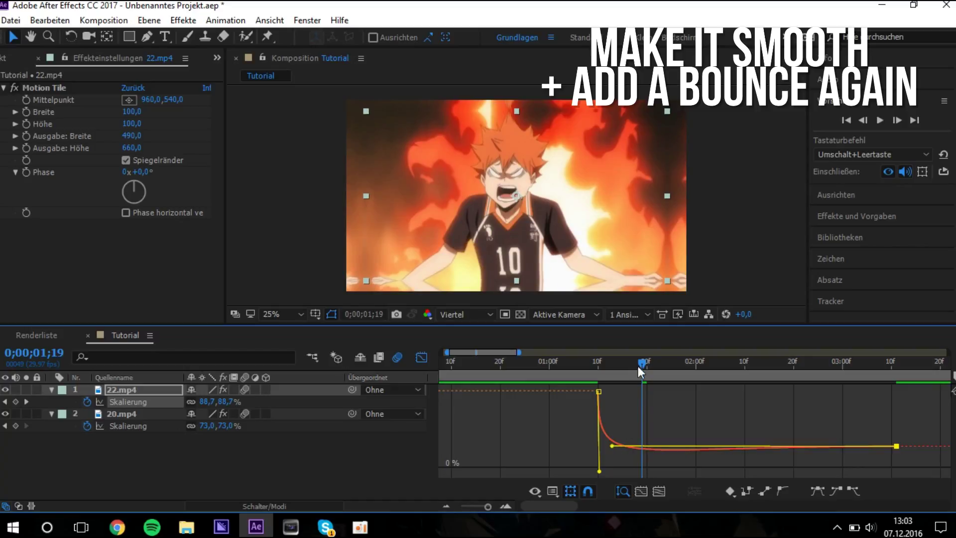
key("shift+Page_Up")
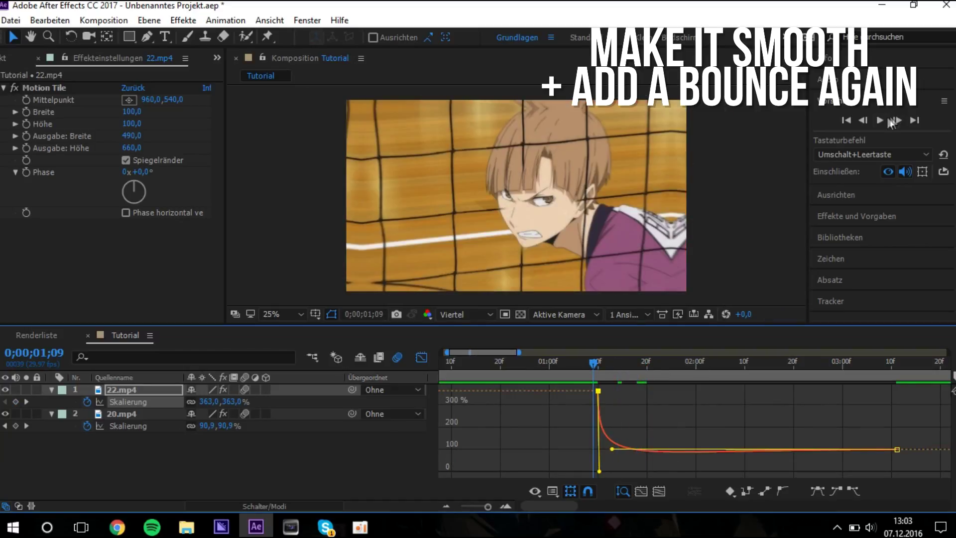
left_click_drag(612, 449, 587, 446)
Preview the transition, then deepen the curve's bottom for a stronger bounce and replay it
left_click(880, 121)
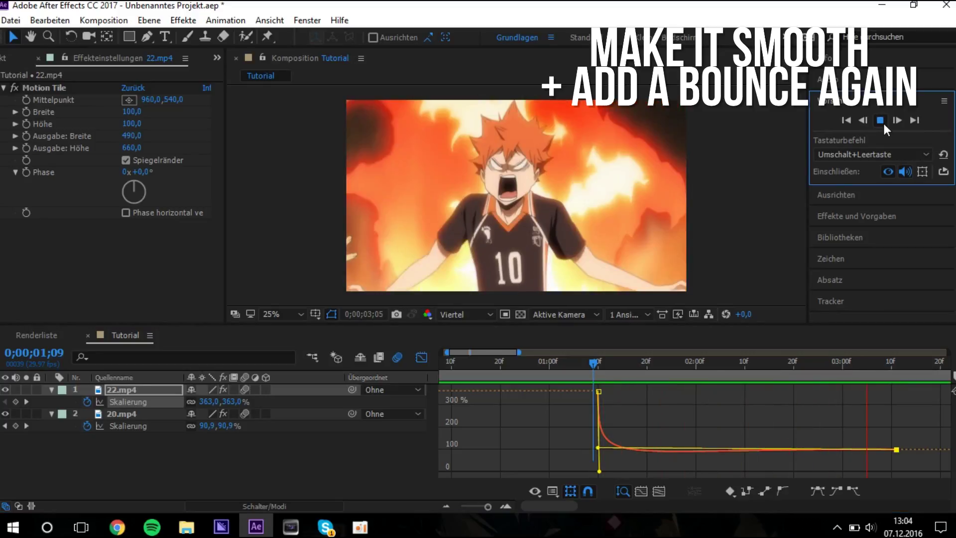
left_click(880, 121)
key("shift+F3")
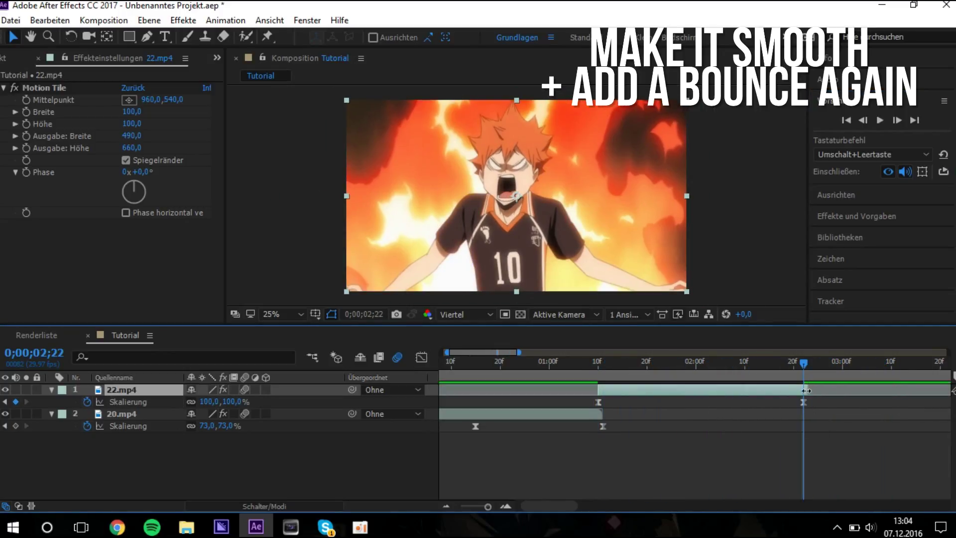
key("shift+F3")
mouse_move(607, 473)
left_mouse_down()
mouse_move(567, 463)
mouse_move(599, 485)
left_mouse_up()
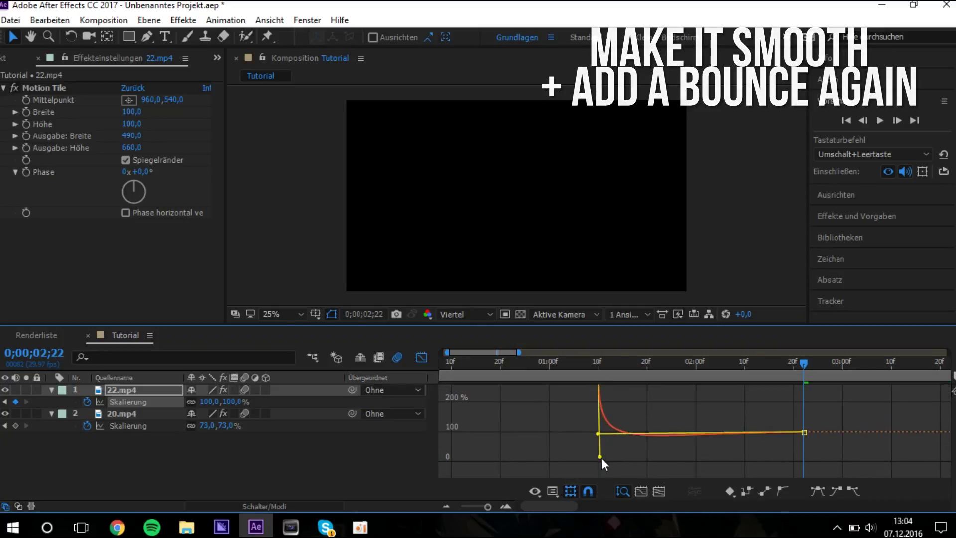
left_click_drag(600, 370, 640, 371)
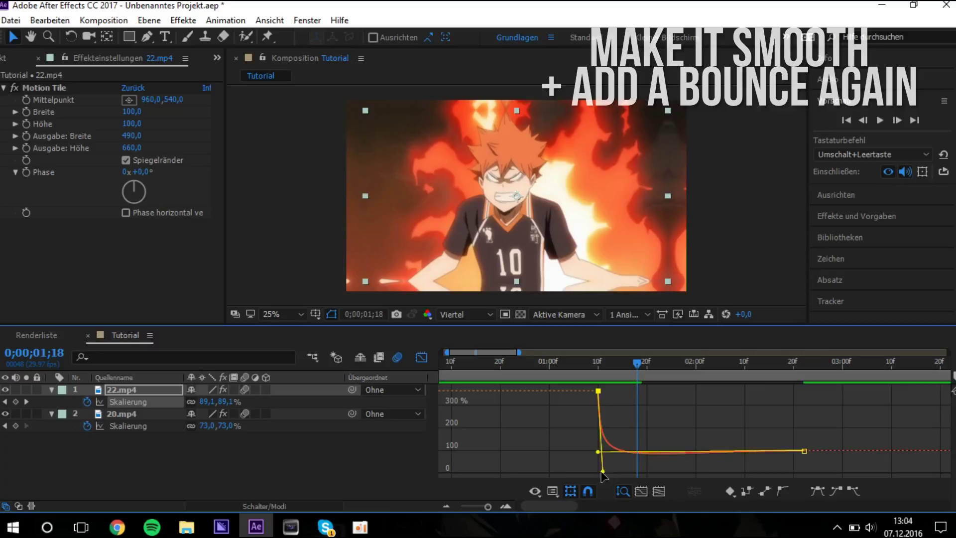
left_click_drag(600, 468, 600, 471)
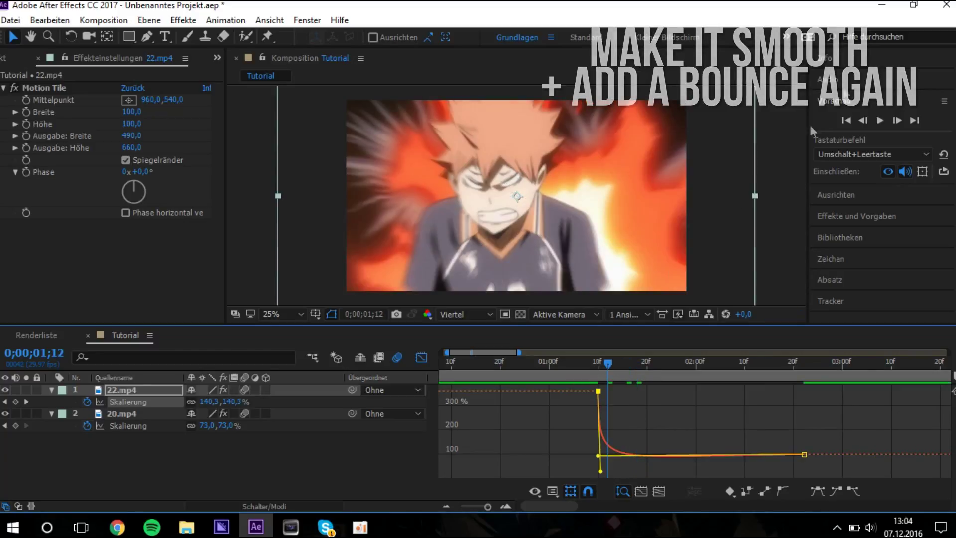
left_click(880, 120)
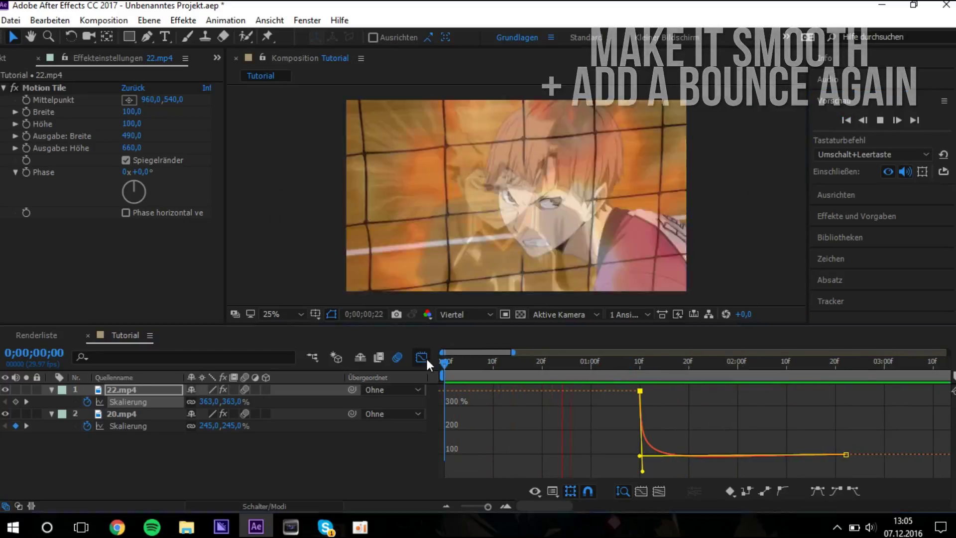
Move 22.mp4's last Scale keyframe one frame earlier to 0;00;02;21 and replay the transition
left_click(426, 356)
left_click(879, 122)
left_click(639, 363)
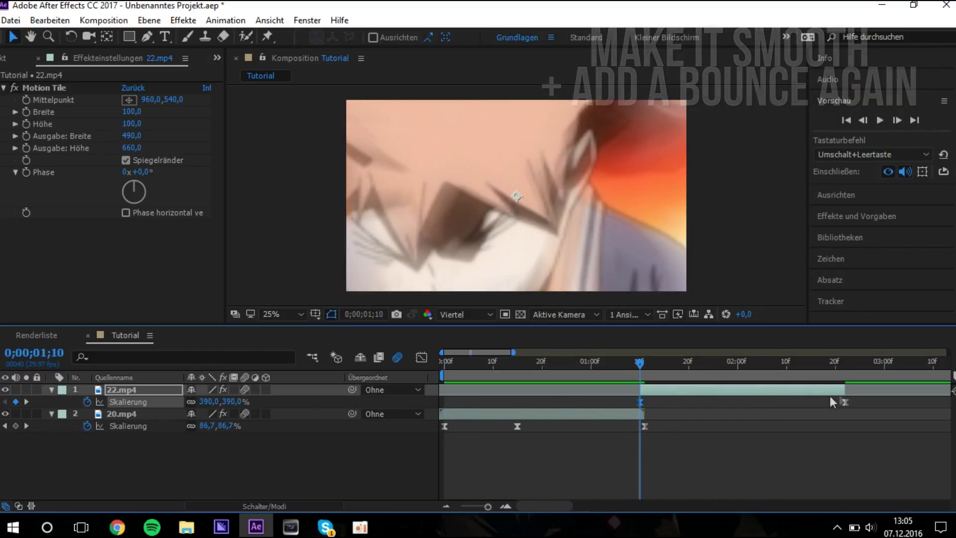
left_click_drag(845, 402, 841, 402)
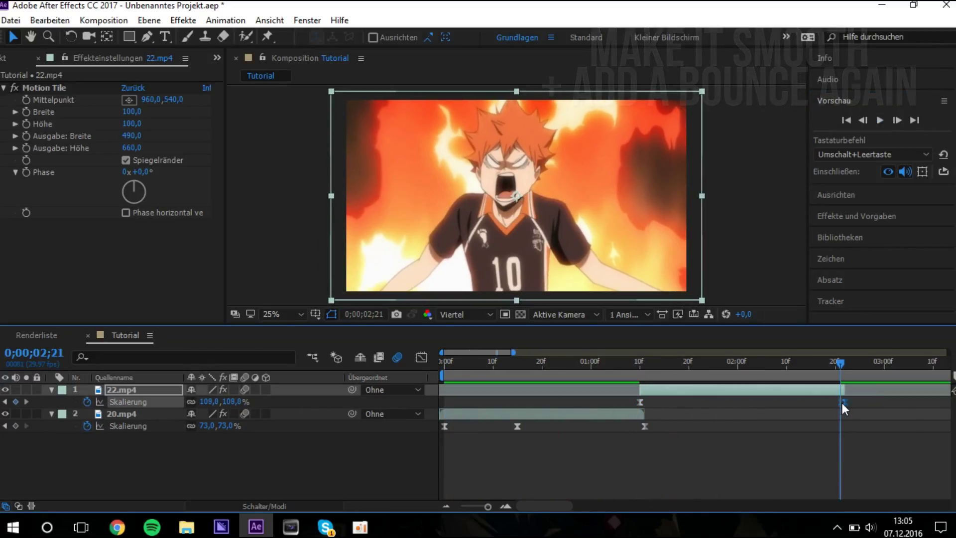
key("shift+F3")
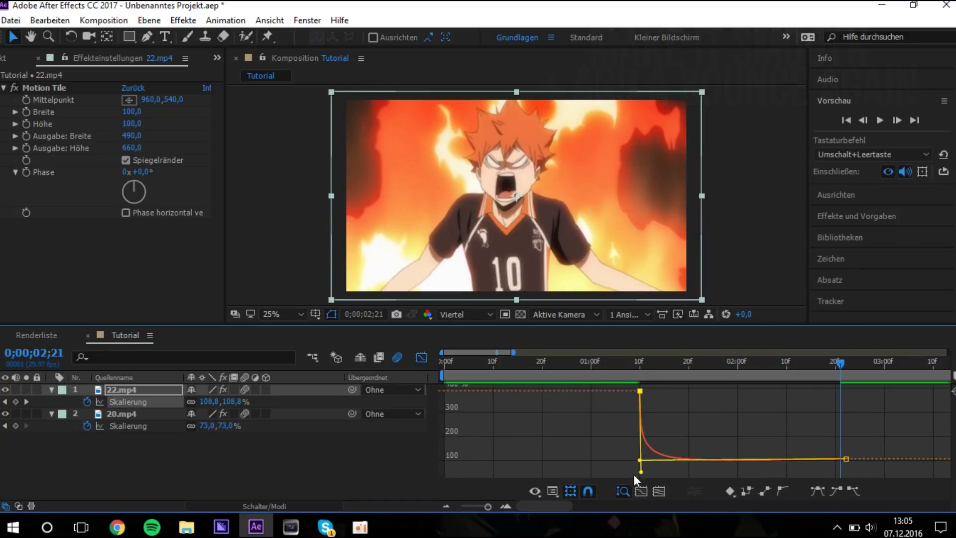
left_click_drag(642, 366, 746, 368)
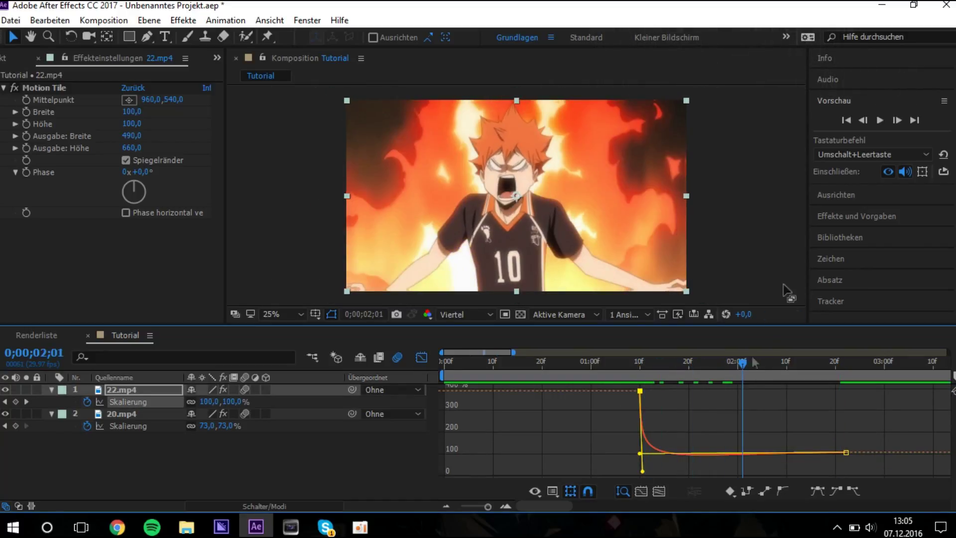
left_click(880, 120)
left_click(880, 120)
key("shift+F3")
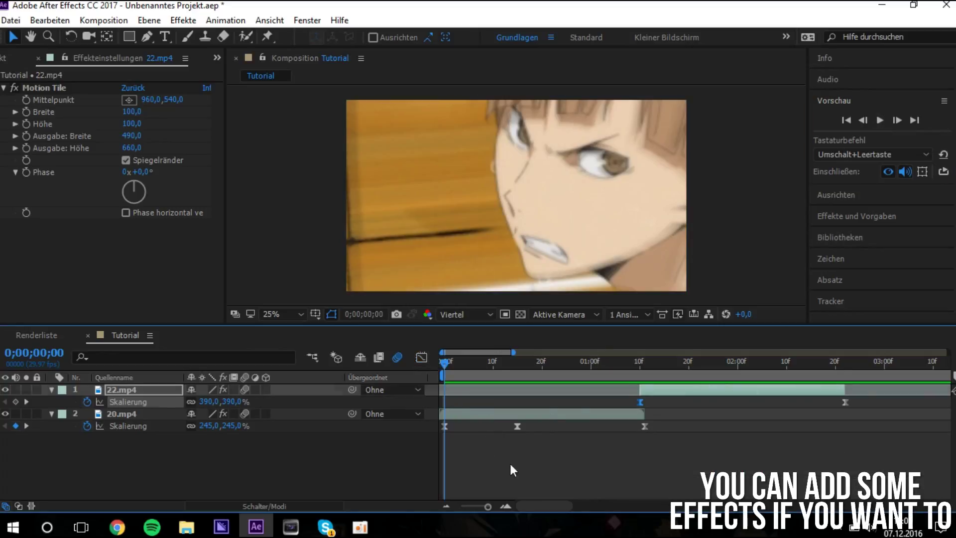
Add Helligkeit und Kontrast to 20.mp4 with brightness keyed at 128 fading to 0, and preview
left_click(577, 414)
left_click(844, 217)
type("helligkeit")
mouse_move(901, 188)
left_mouse_down()
mouse_move(475, 420)
mouse_move(45, 229)
left_mouse_up()
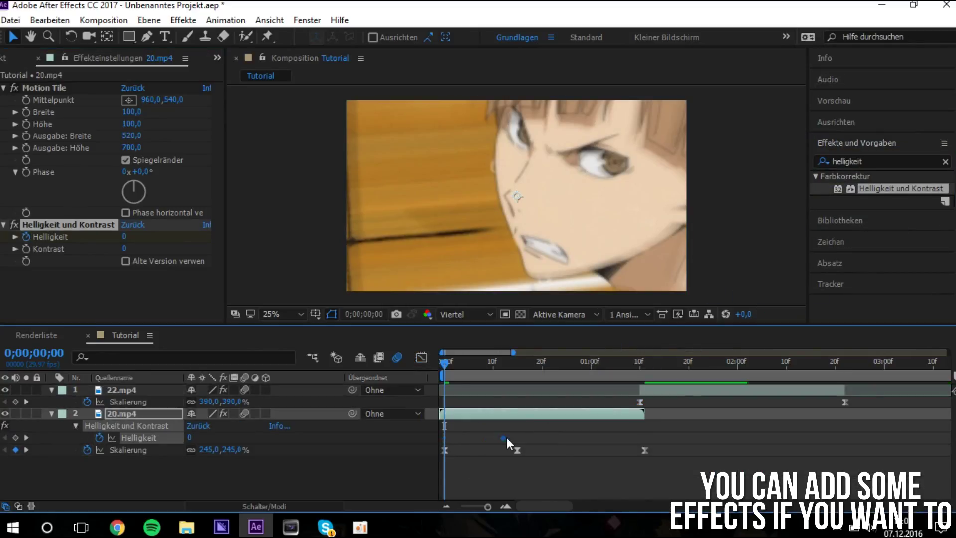
mouse_move(190, 438)
left_mouse_down()
mouse_move(481, 419)
mouse_move(479, 451)
left_mouse_up()
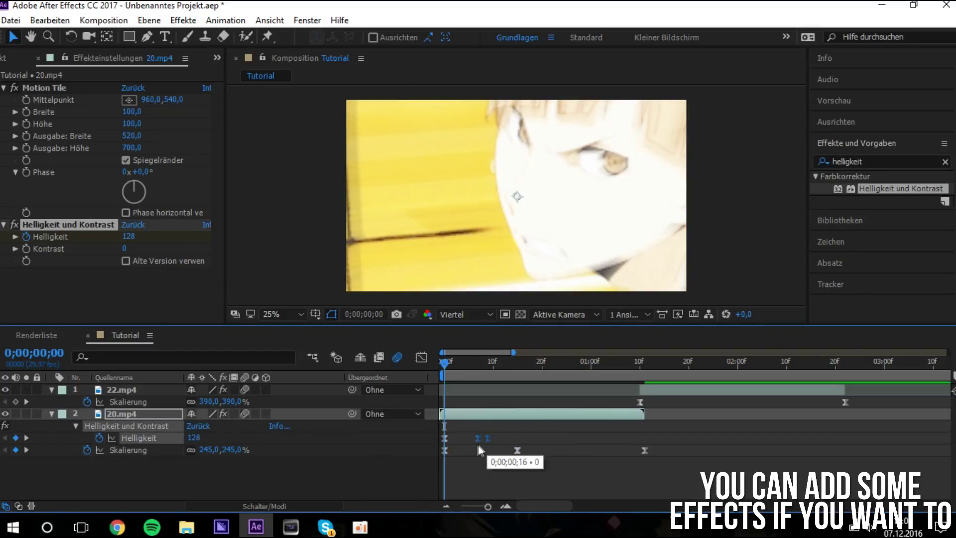
left_click(834, 100)
left_click(879, 119)
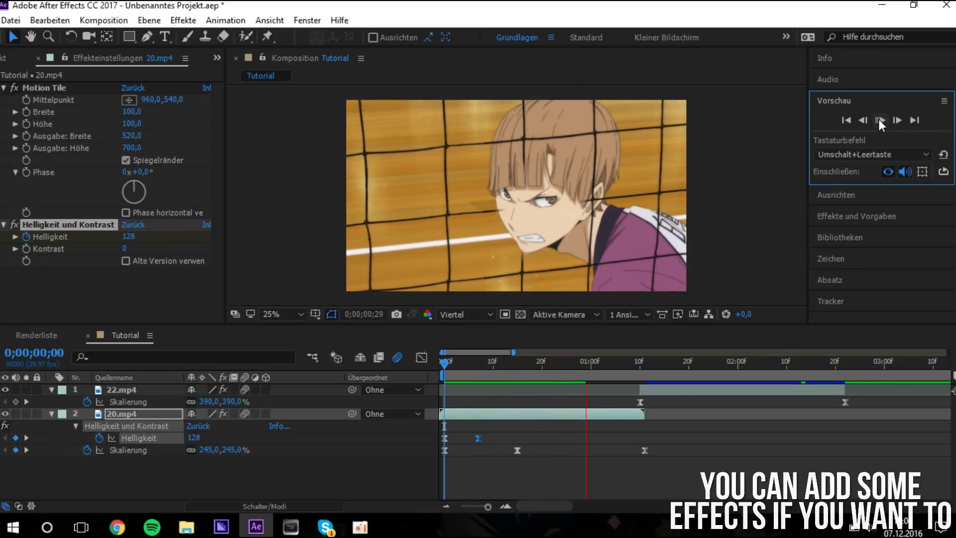
left_click(879, 119)
left_click(879, 120)
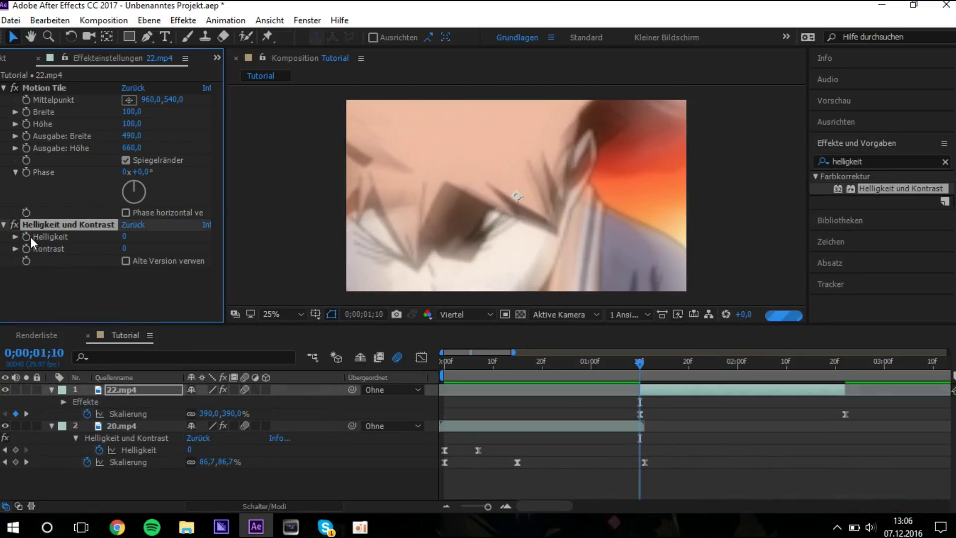
Raise 22.mp4's brightness flash to 114 and play the whole composition
key("u")
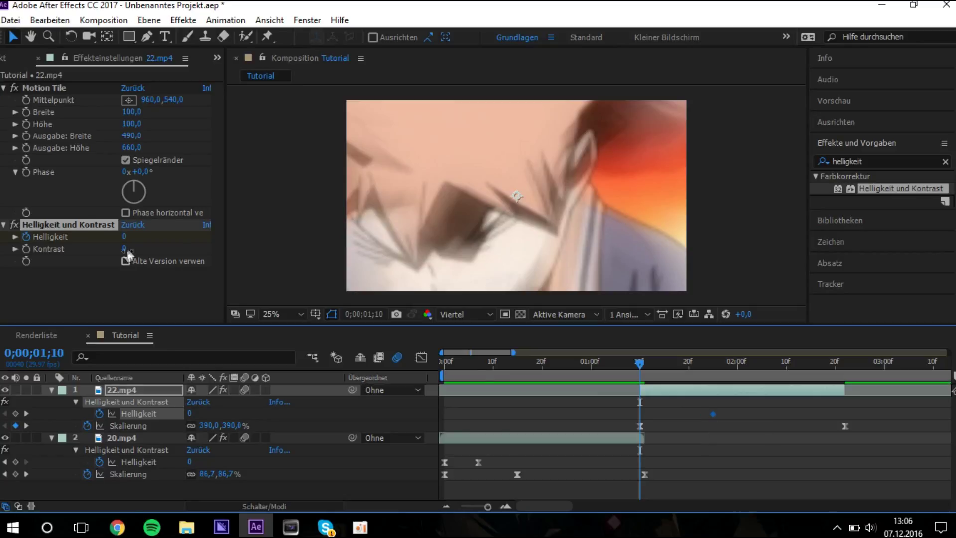
left_click_drag(194, 235, 206, 235)
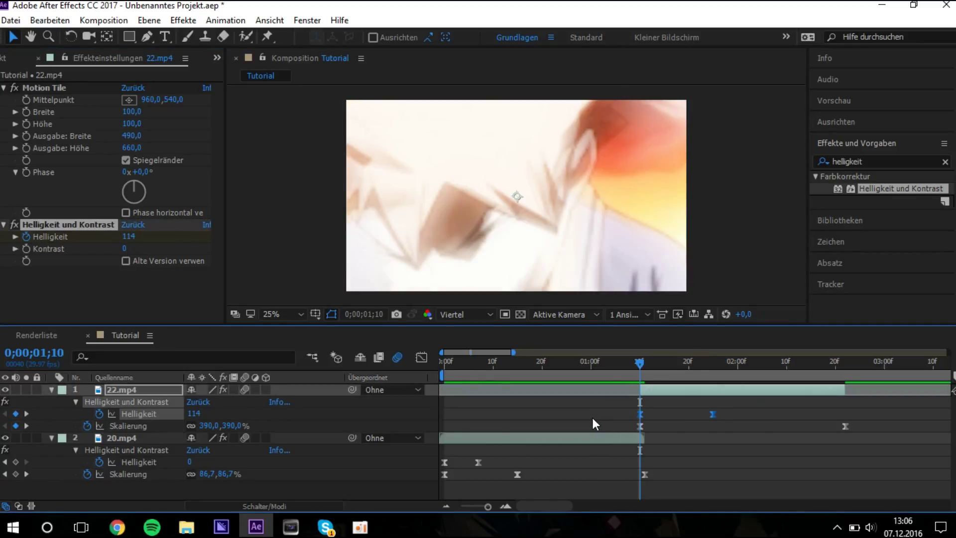
left_click(51, 390)
left_click(834, 101)
left_click(880, 120)
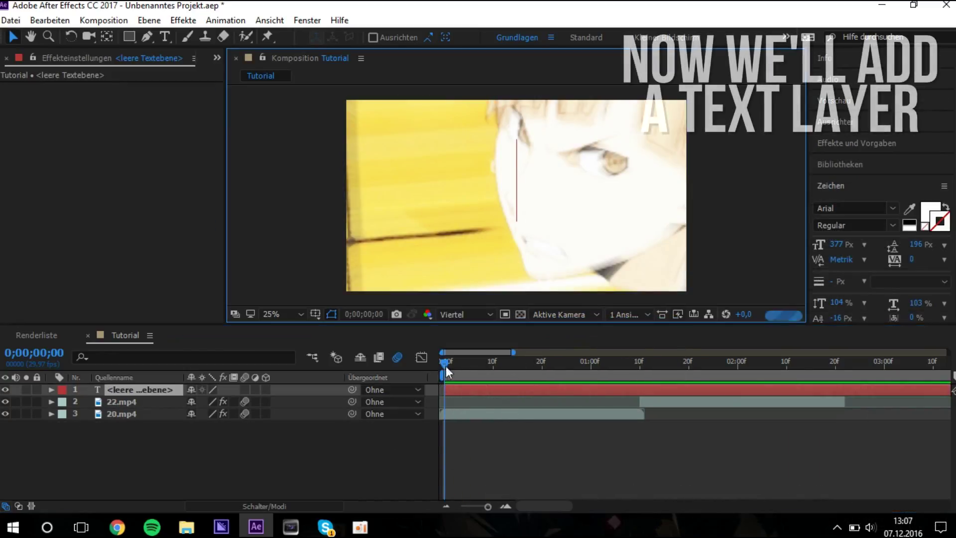
Create a centred 'WANT' text layer in Bebas Neue at 394 px
left_click(491, 368)
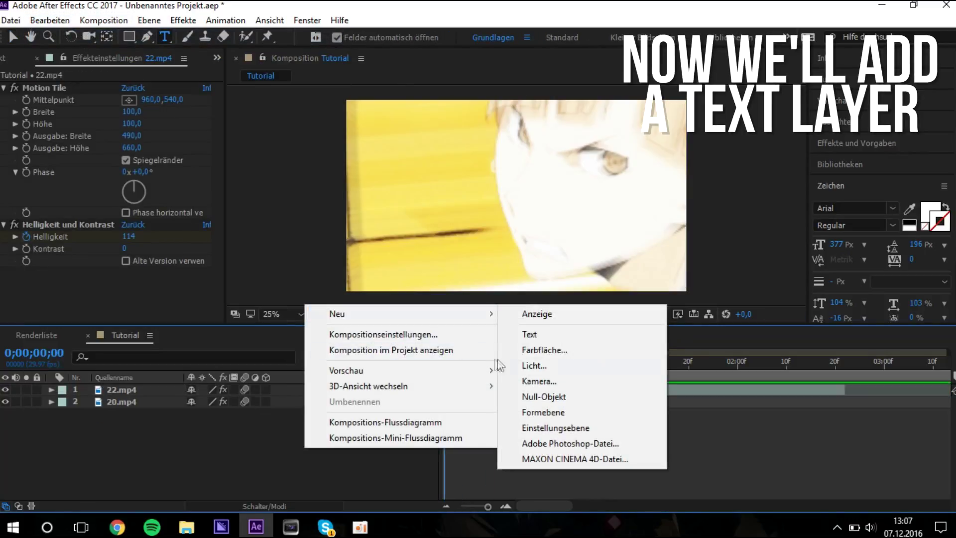
left_click(894, 205)
left_click(841, 253)
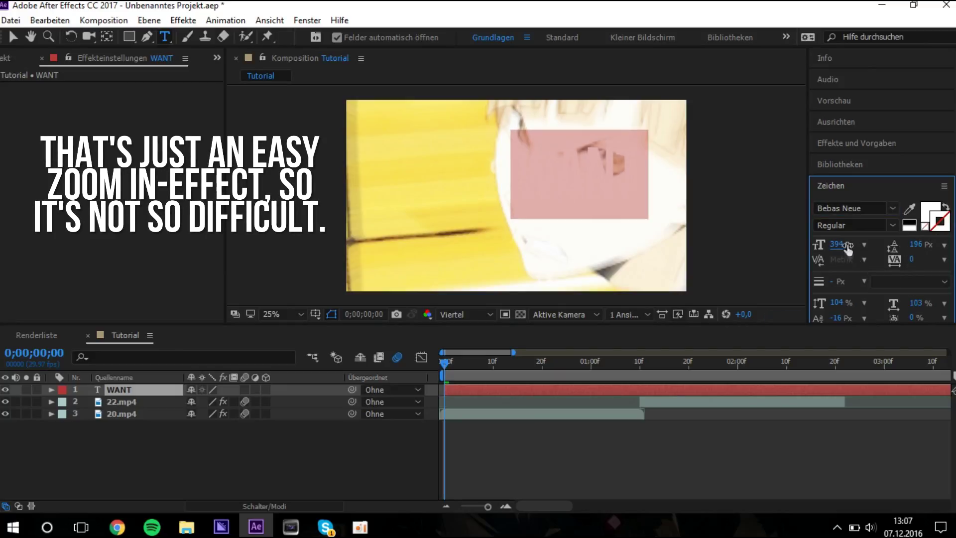
left_click_drag(837, 244, 847, 244)
left_click(504, 374)
left_click(504, 389)
left_click(836, 122)
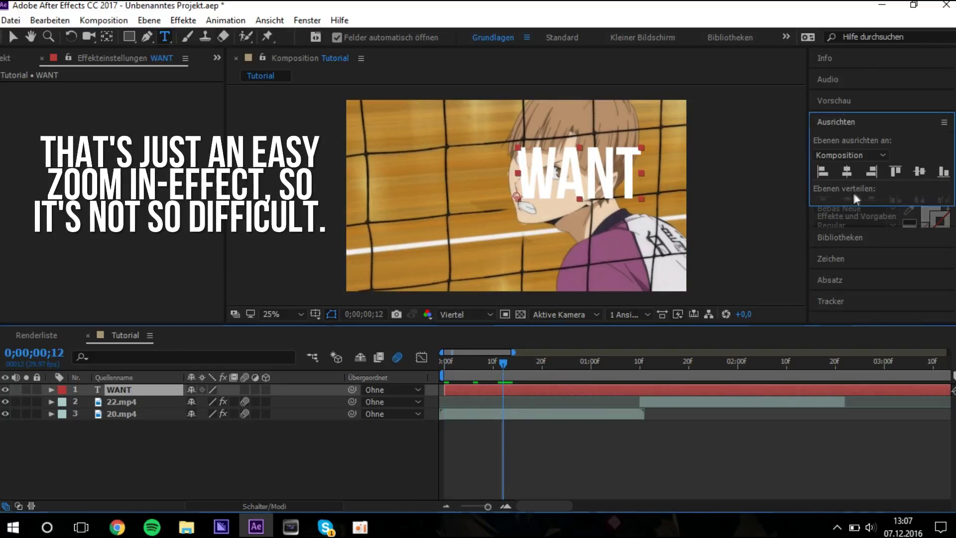
Apply a Schlagschatten drop shadow to the WANT text
key("ctrl+5")
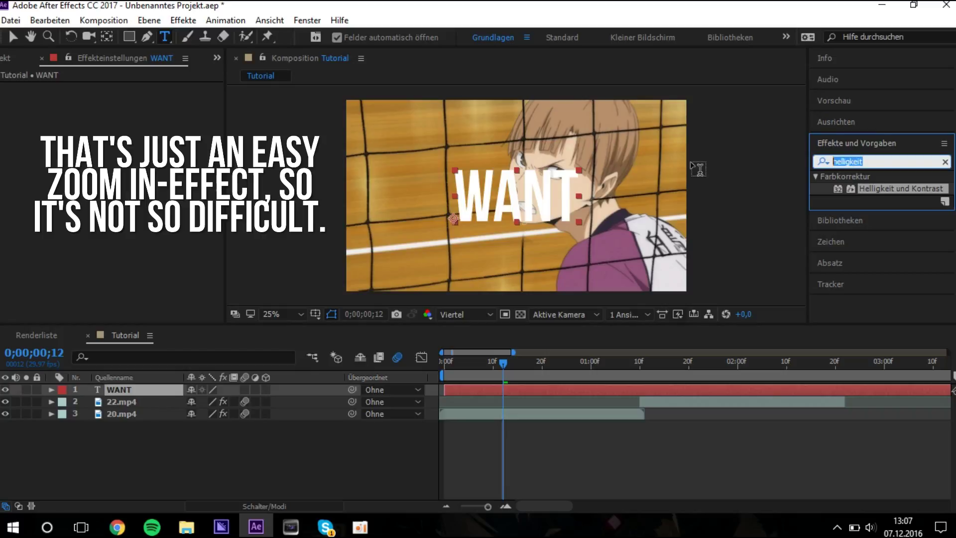
type("schlag")
left_click_drag(487, 394, 488, 390)
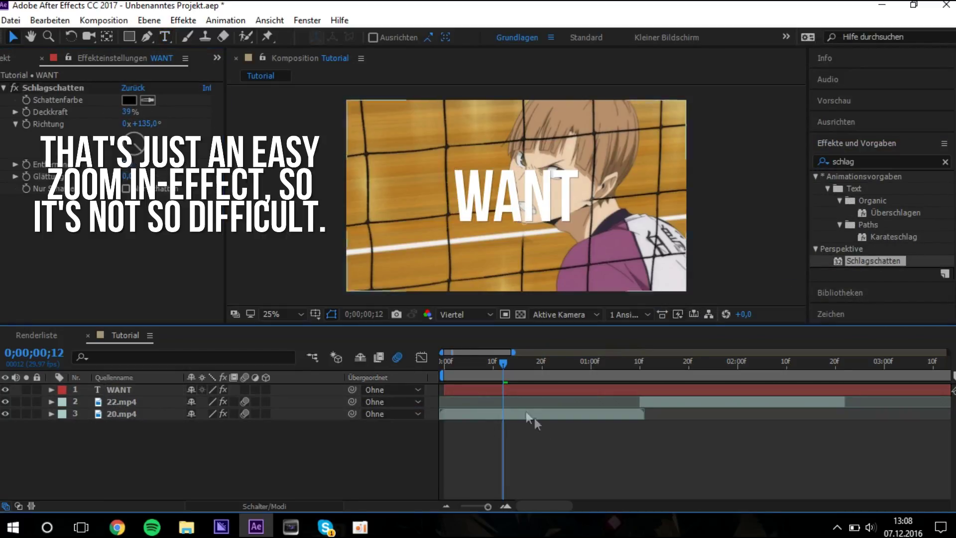
key("y")
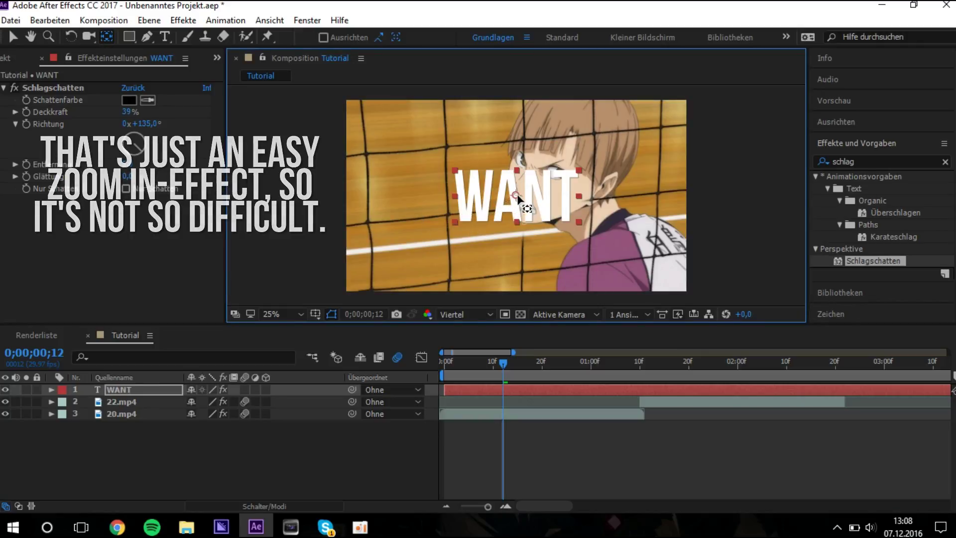
Split the WANT layer at 0;00;01;10 into WANT and WANT 2
left_click(246, 454)
left_click(548, 388)
left_click(640, 361)
left_click(50, 19)
left_click(107, 221)
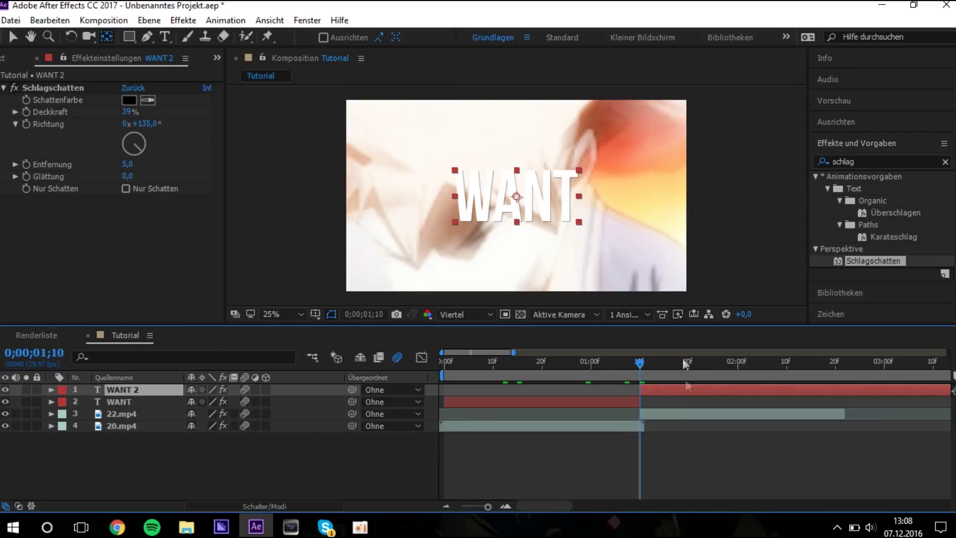
Delete the WANT 2 layer and select the WANT title around frame 13
key("Delete")
key("Home")
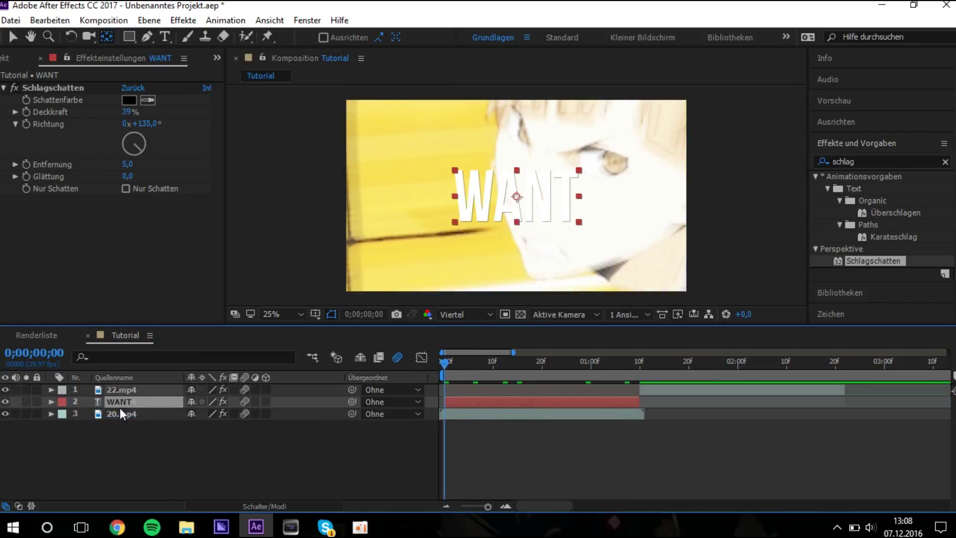
left_click(567, 412)
left_click_drag(470, 366, 509, 364)
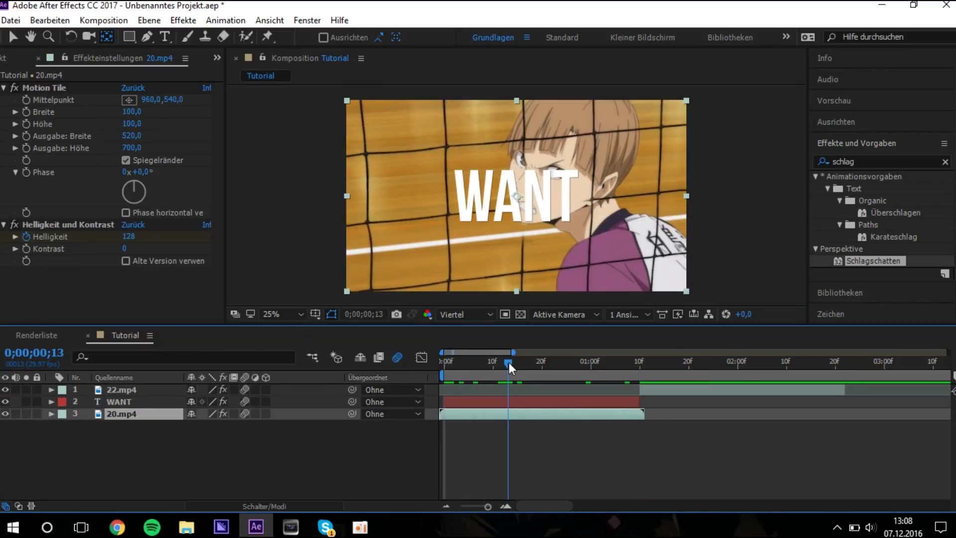
left_click(264, 483)
left_click(523, 404)
left_click(49, 20)
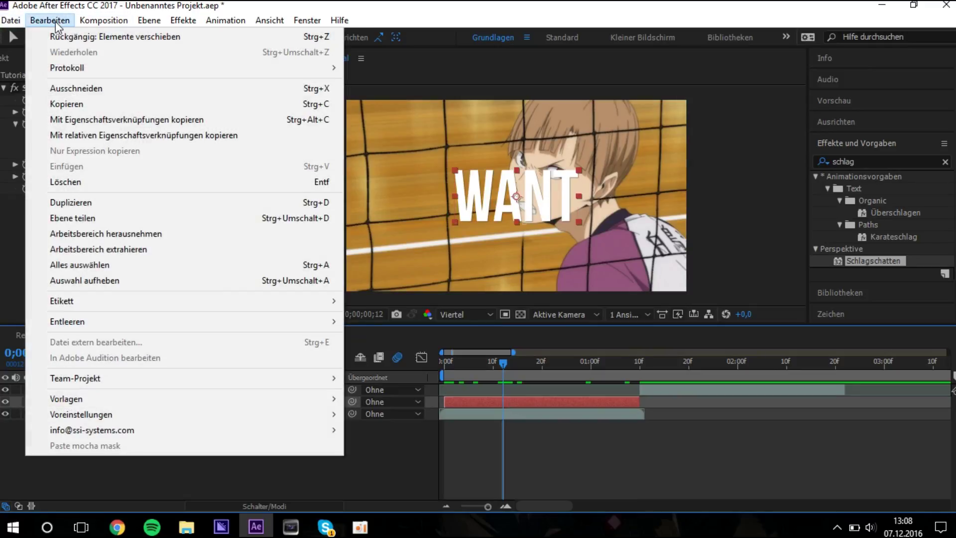
Apply Easy Ease to WANT's two Scale keyframes and show their curve in the Graph Editor
key("s")
key("Home")
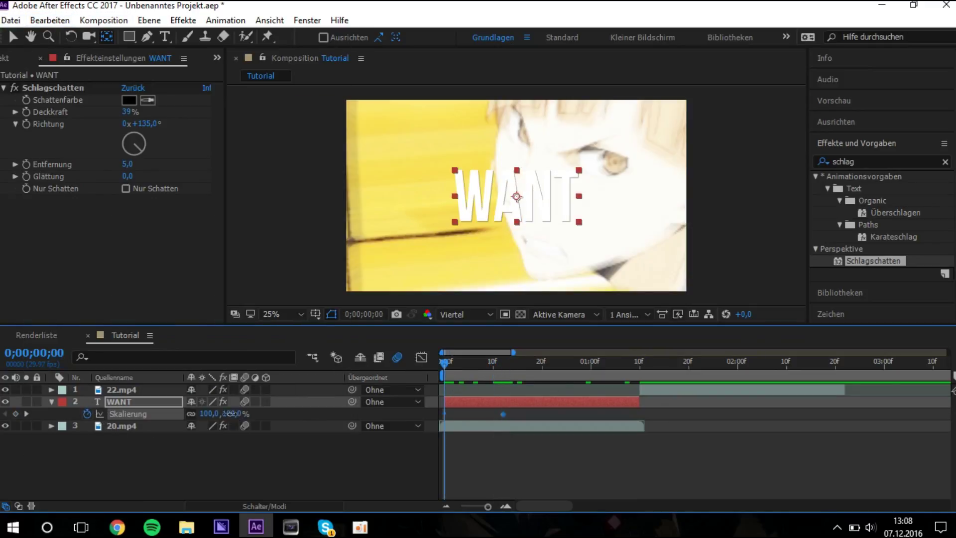
key("k")
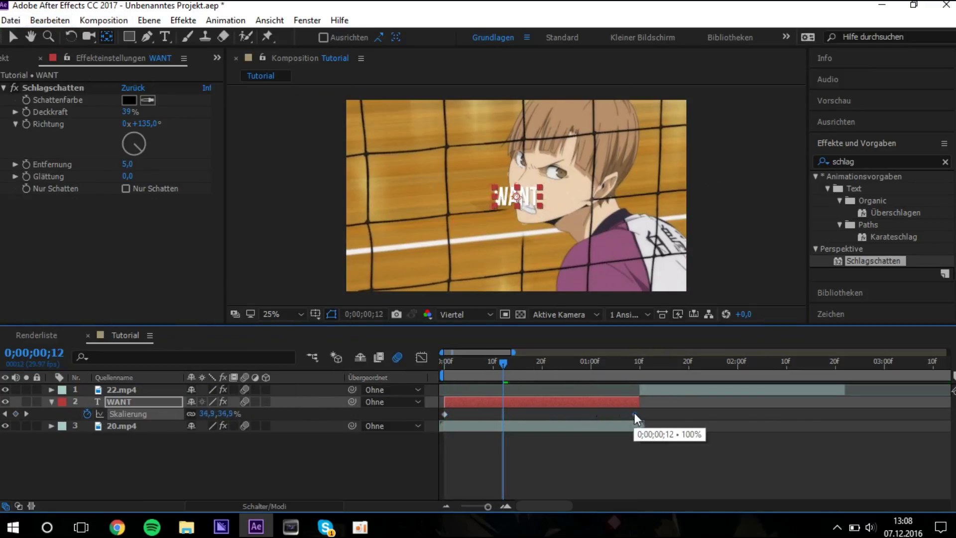
left_click_drag(377, 424, 372, 419)
key("F9")
left_click(421, 357)
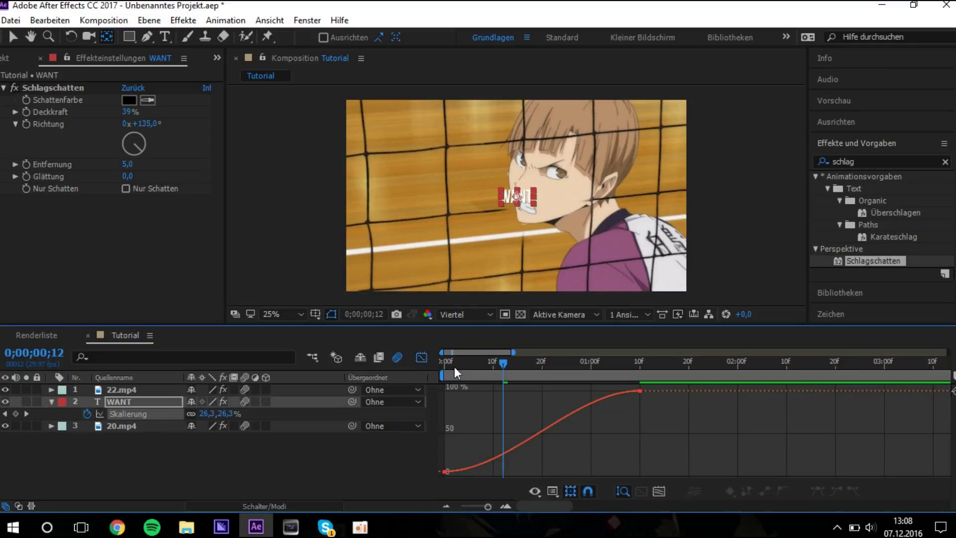
Steepen WANT's scale curve for a quick pop-in with slight overshoot, then preview it
left_click(447, 470)
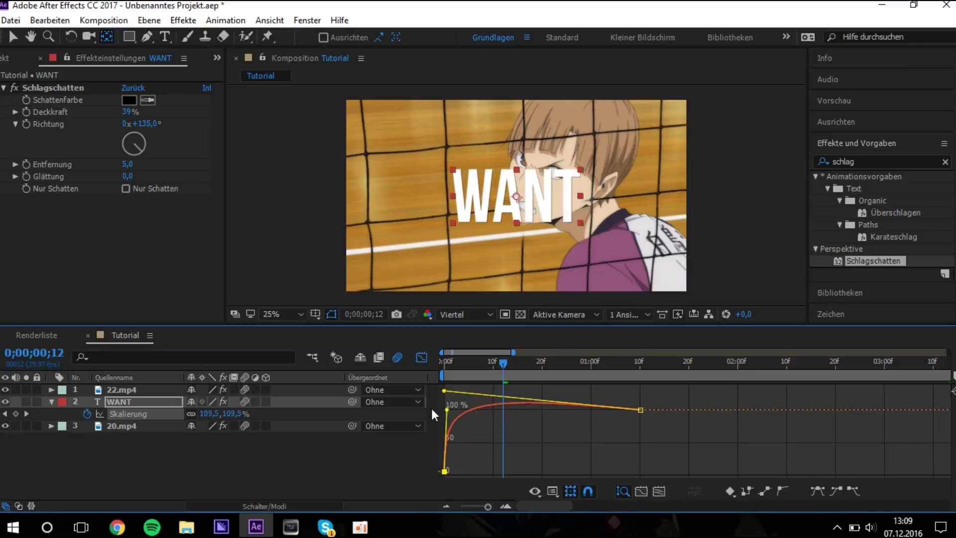
left_click(519, 403)
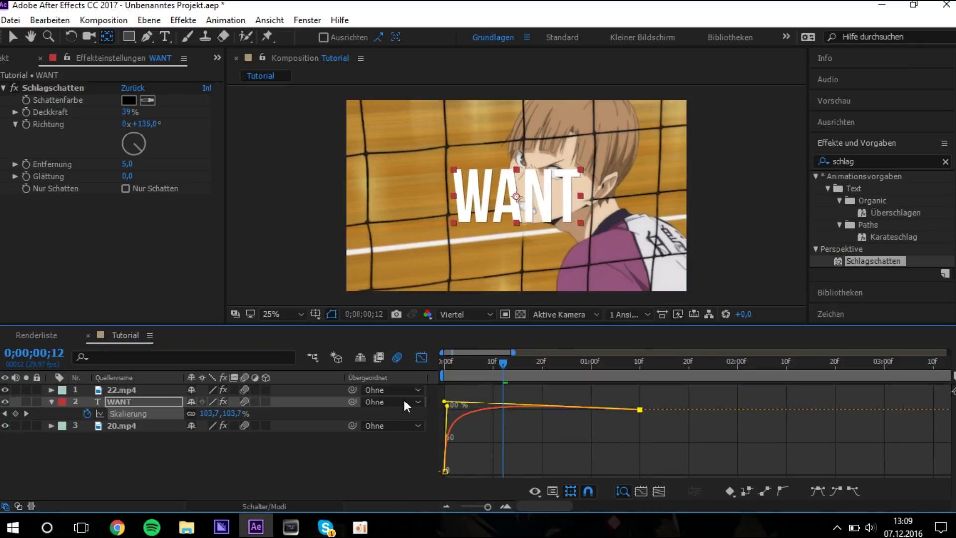
key("space")
left_click(867, 102)
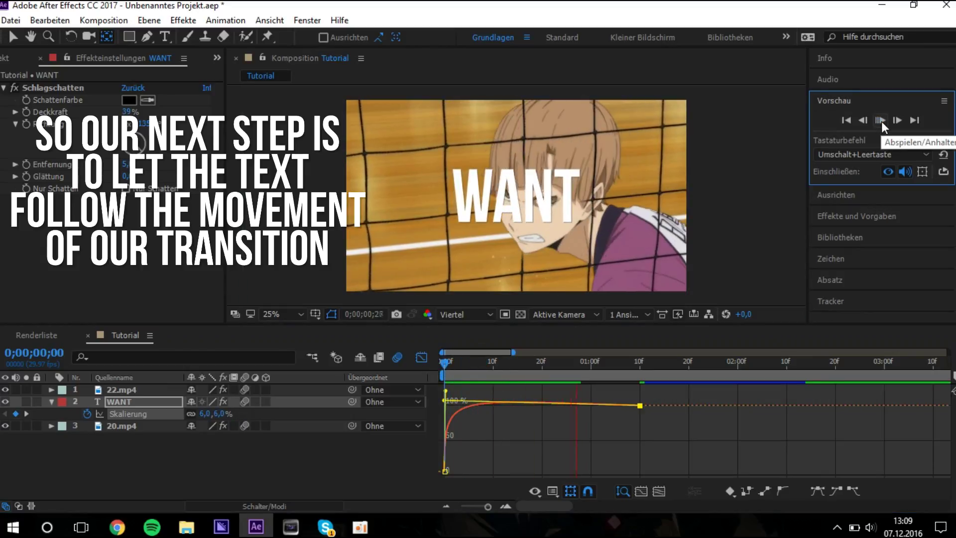
left_click(424, 358)
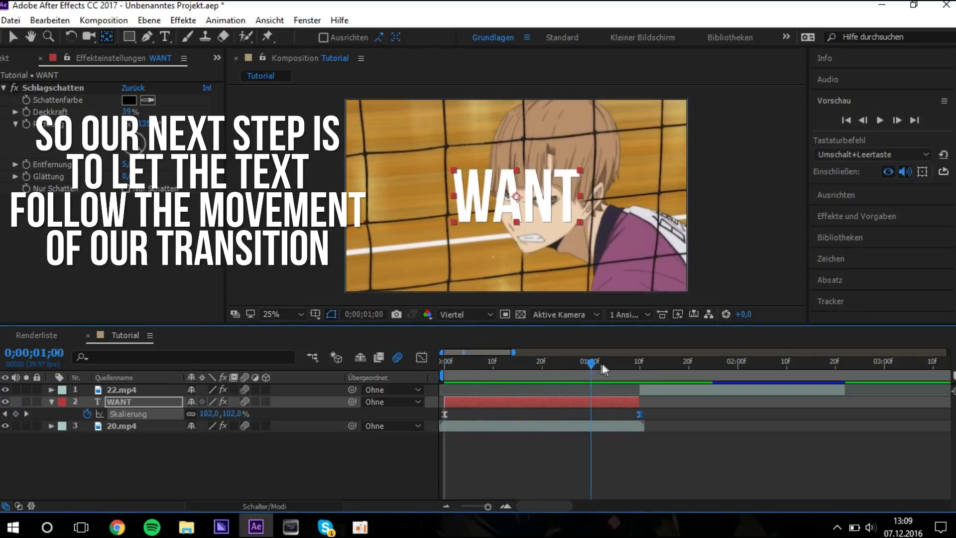
Add a new adjustment layer and paste 20.mp4's Scale keyframes onto it
right_click(333, 456)
left_click(563, 433)
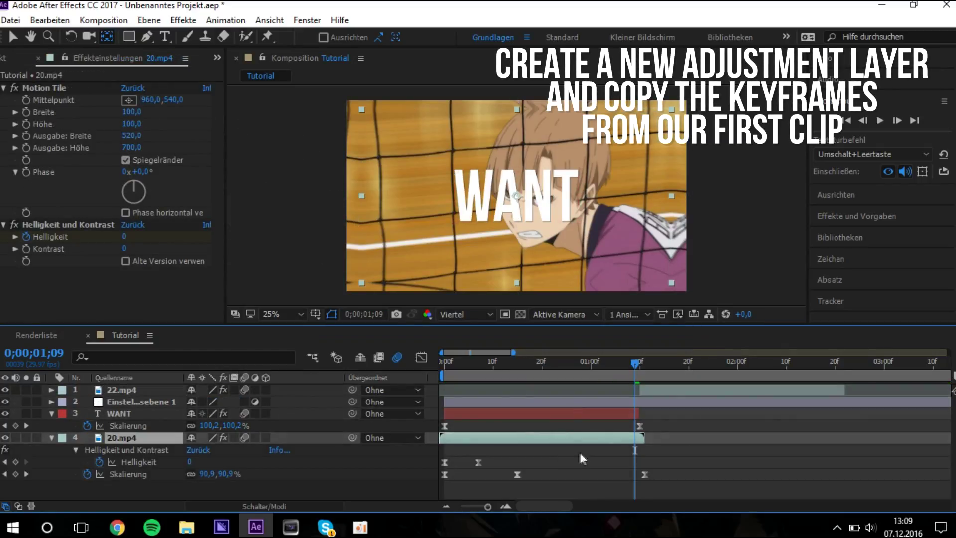
left_click_drag(389, 484, 390, 484)
left_click(50, 20)
left_click(55, 125)
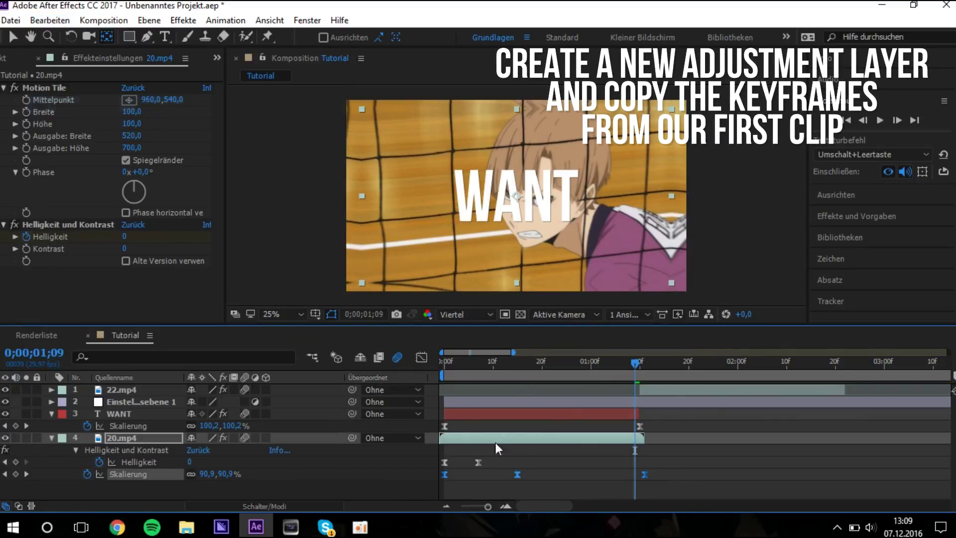
left_click(512, 359)
left_click(139, 401)
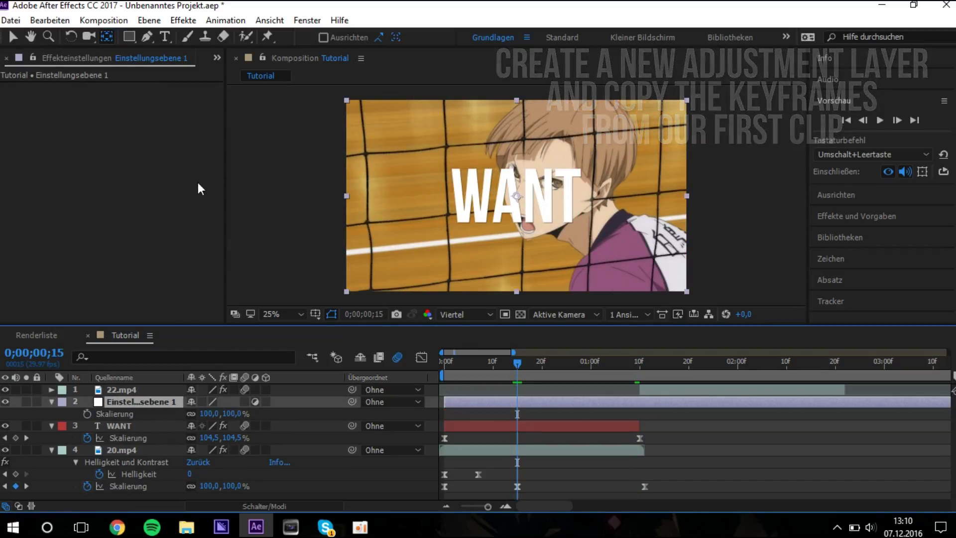
left_click(50, 20)
left_click(67, 166)
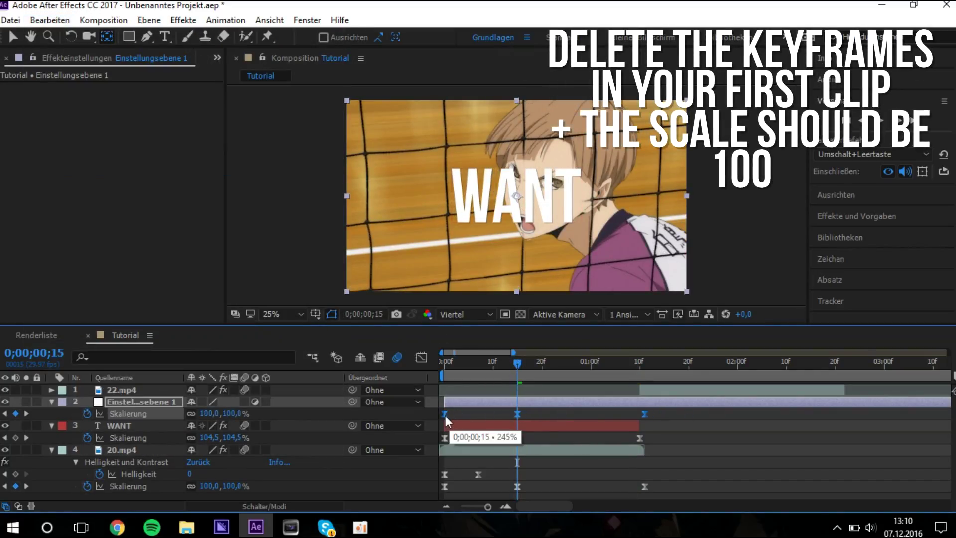
Delete 20.mp4's original Scale keyframes and parent WANT and 20.mp4 to the adjustment layer
left_click(445, 486)
key("Delete")
left_click(644, 486)
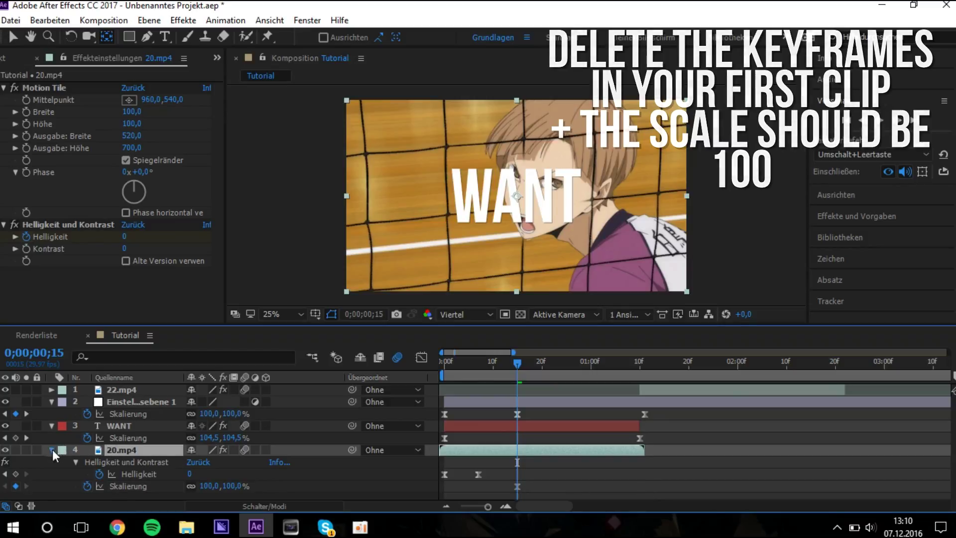
left_click(52, 449)
left_click(51, 425)
left_click(119, 425, "ctrl")
left_click_drag(352, 426, 128, 402)
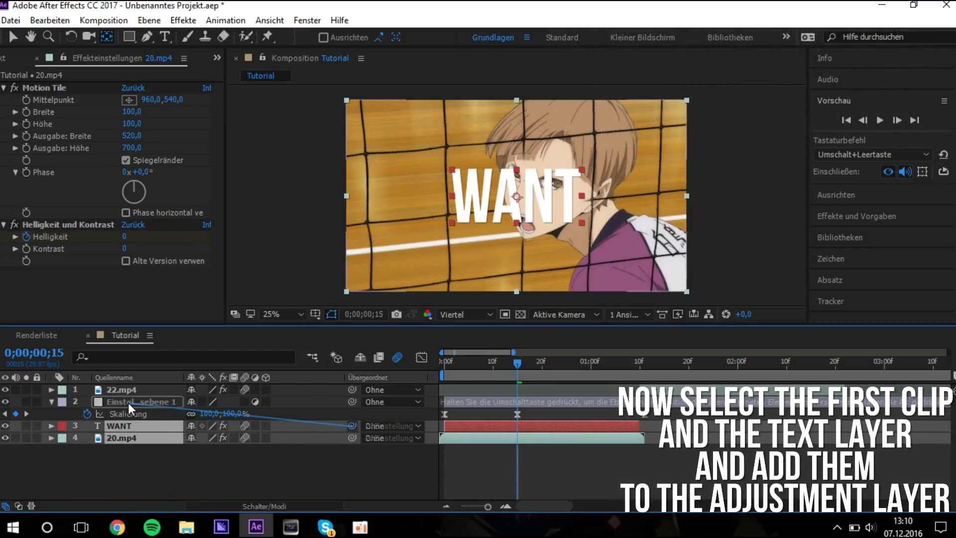
Preview the zoom and steepen the start of WANT's scale curve in the graph editor
left_click(516, 415)
key("space")
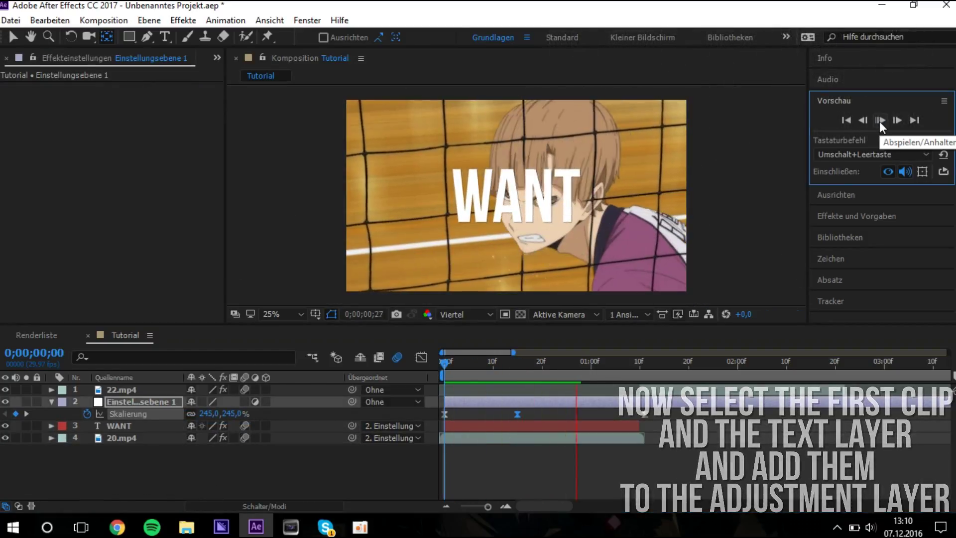
left_click(879, 121)
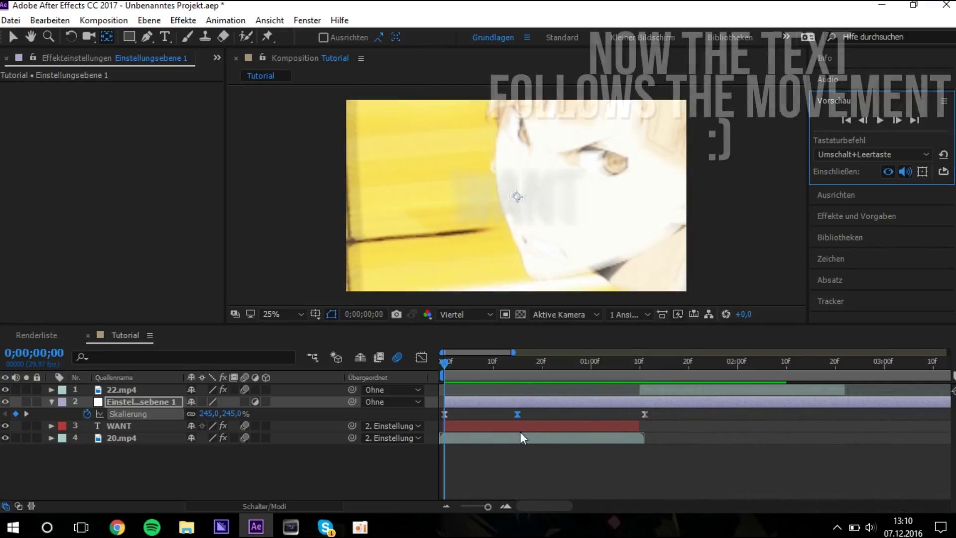
left_click(521, 426)
key("s")
left_click(424, 359)
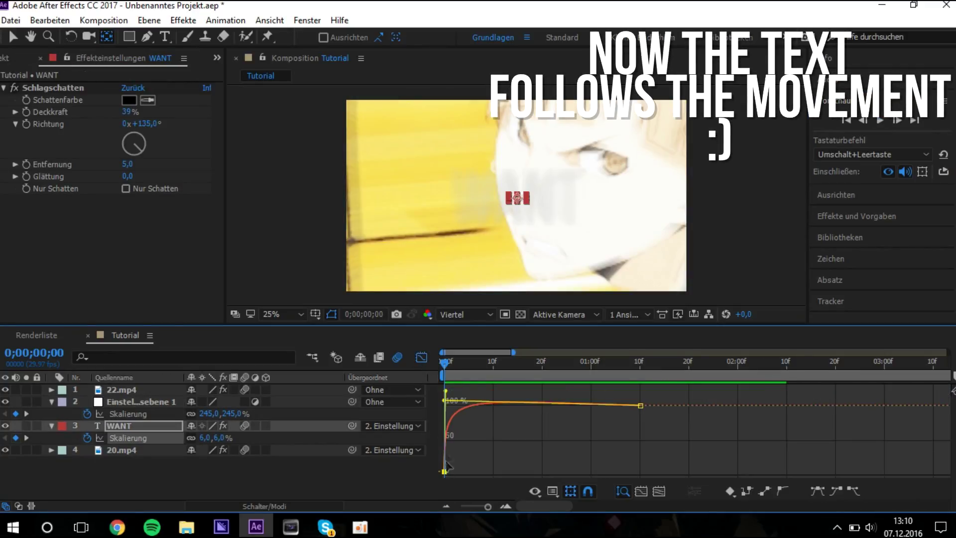
left_click_drag(479, 397, 455, 366)
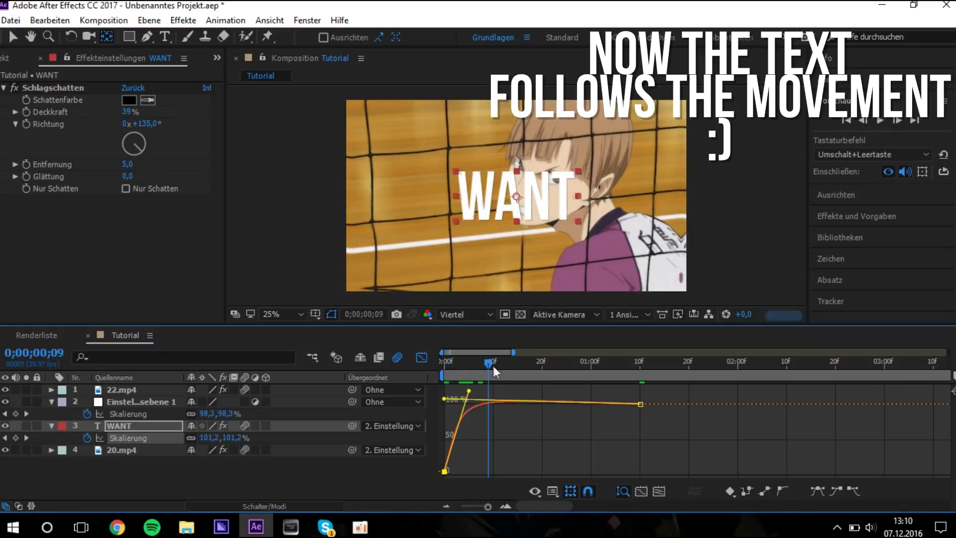
left_click(877, 122)
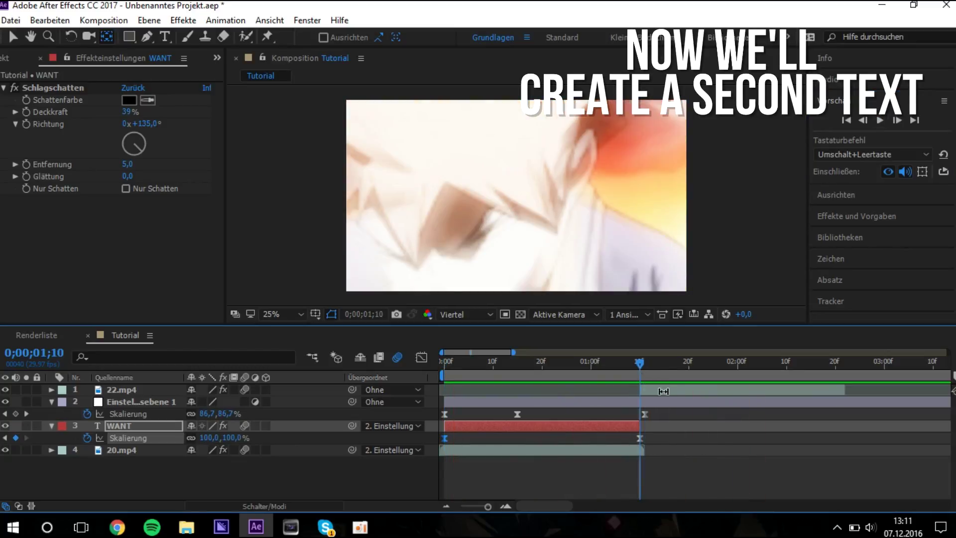
At the cut between clips, create a new text layer reading 'THIS?'
left_click(121, 390)
left_click(51, 401)
left_click(51, 414)
right_click(342, 493)
mouse_move(375, 341)
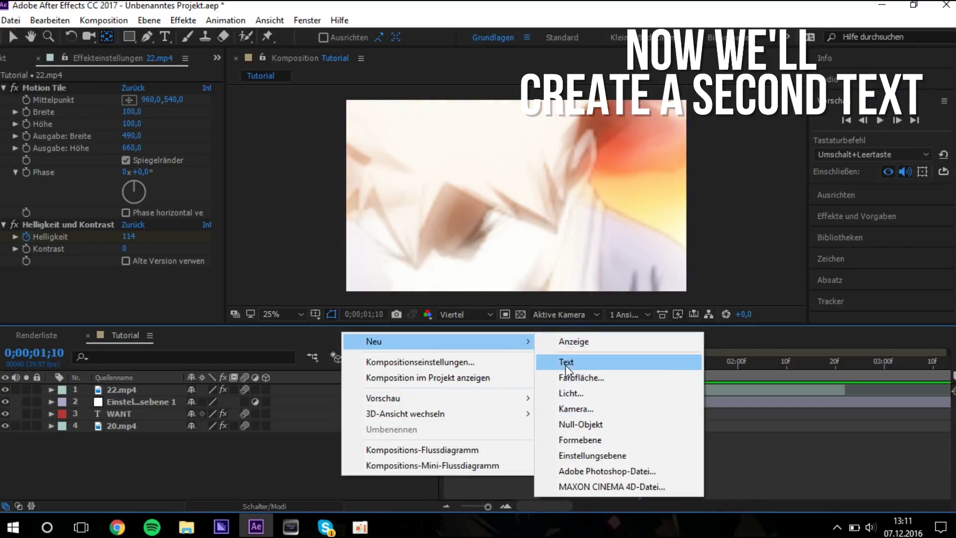
left_click(566, 363)
type("?")
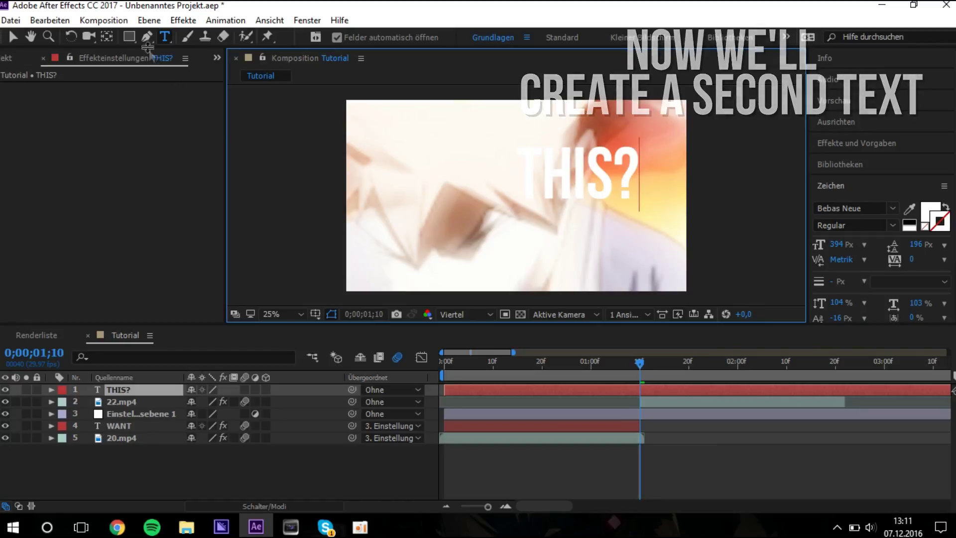
left_click(12, 37)
Centre THIS?, give it a 30% opacity drop shadow, and start it where the second clip begins
left_click(836, 121)
left_click(847, 172)
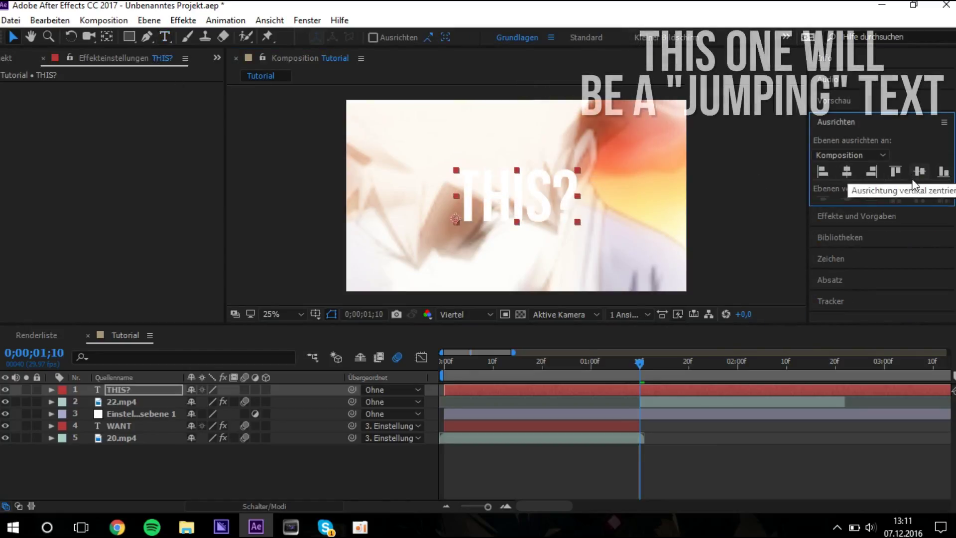
left_click(856, 216)
left_click_drag(873, 261, 661, 392)
left_click_drag(92, 114, 87, 114)
left_click_drag(444, 390, 632, 389)
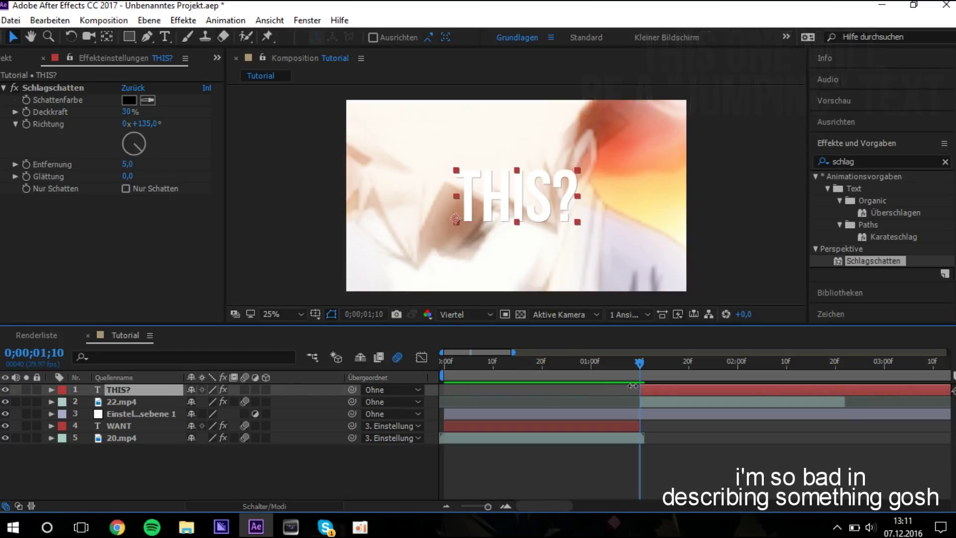
Separate THIS?'s Position dimensions and raise its starting Y Position to 211.4
key("p")
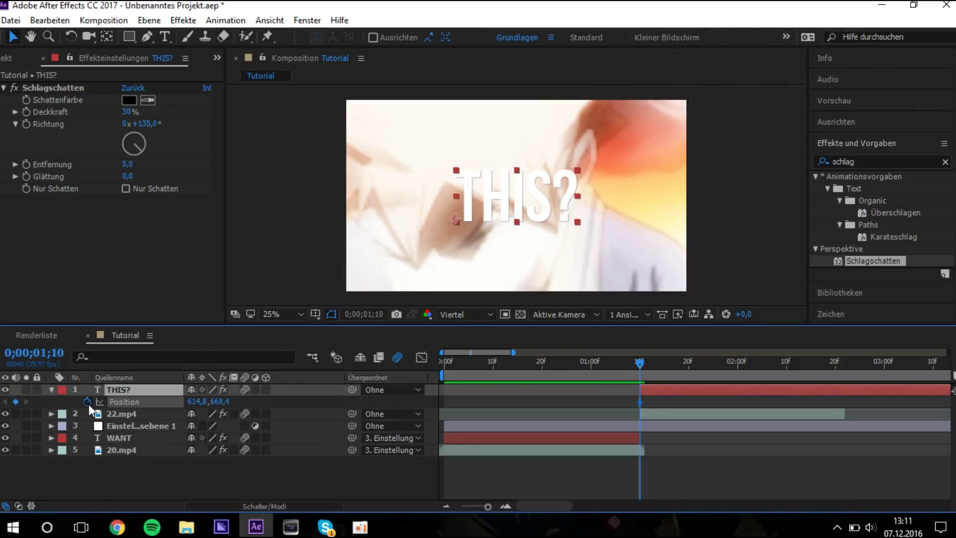
right_click(143, 406)
left_click(199, 345)
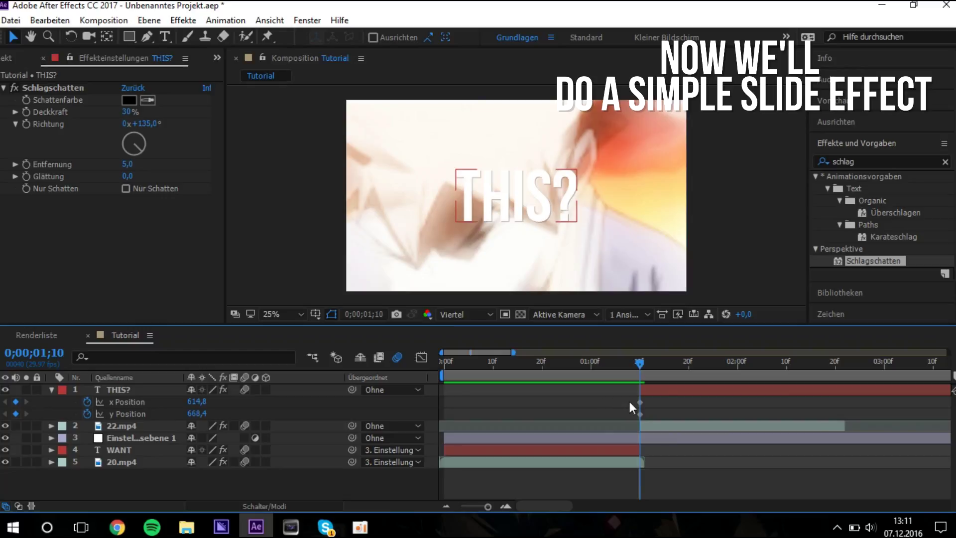
left_click_drag(224, 411, 149, 411)
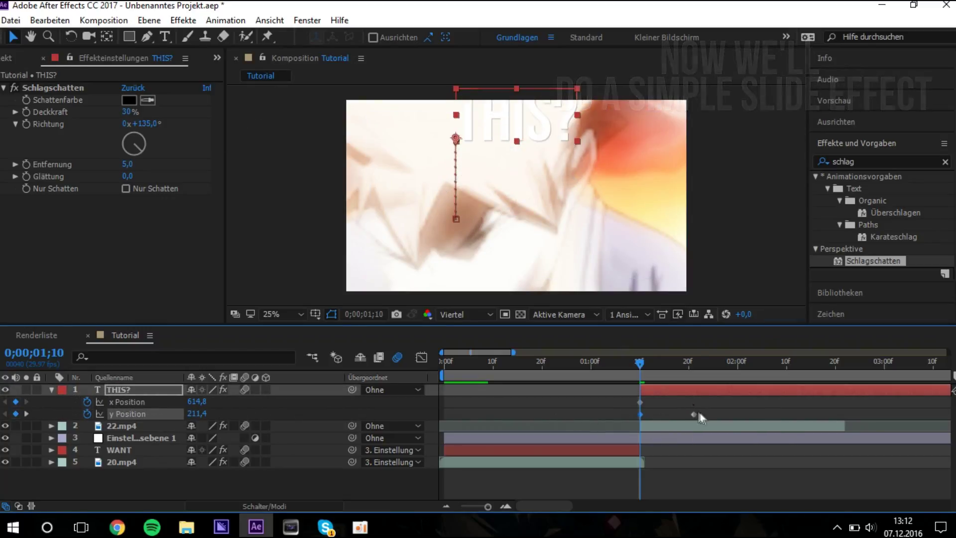
Steepen the Y Position easing curve in the graph editor and preview the slide
key("shift+F3")
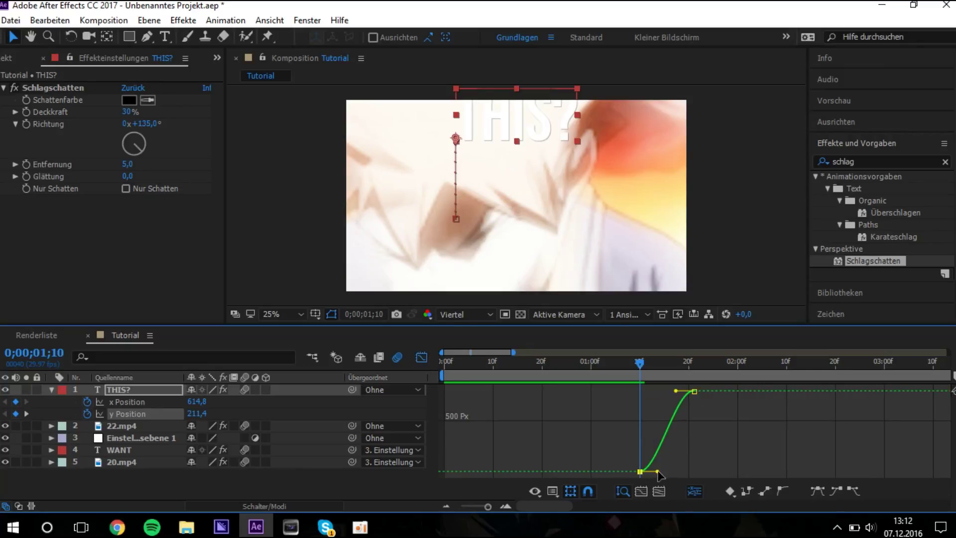
mouse_move(672, 394)
left_mouse_down()
mouse_move(645, 390)
mouse_move(699, 369)
left_mouse_up()
left_click(644, 391)
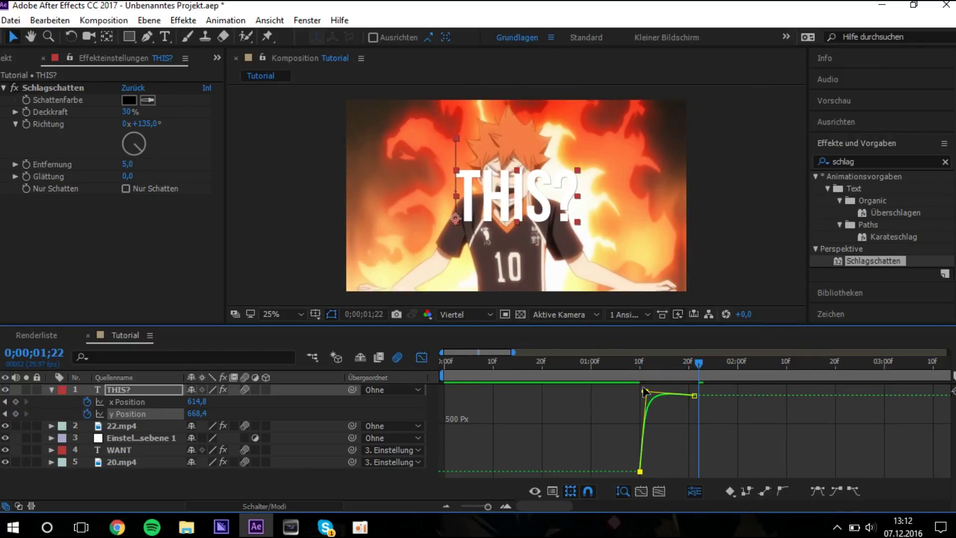
key("space")
left_click(834, 100)
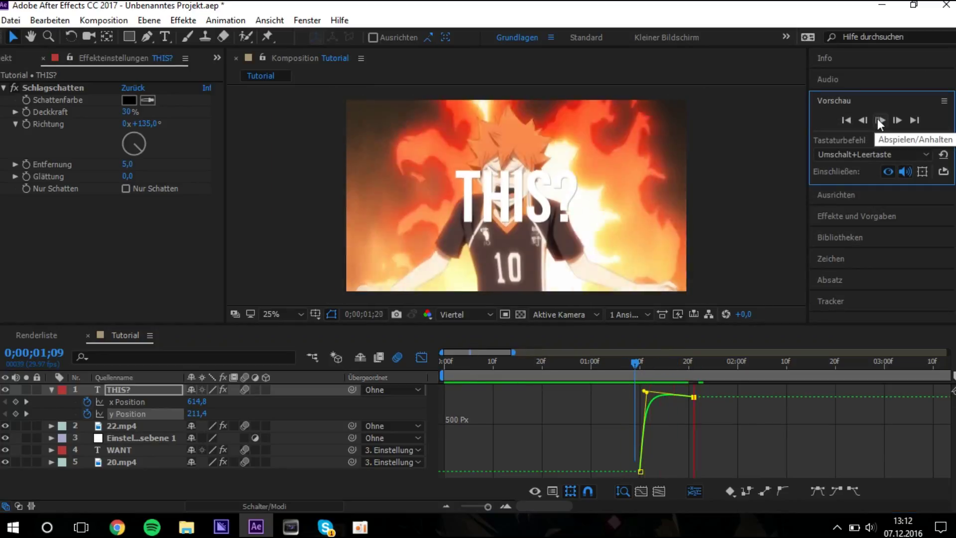
left_click_drag(676, 366, 703, 367)
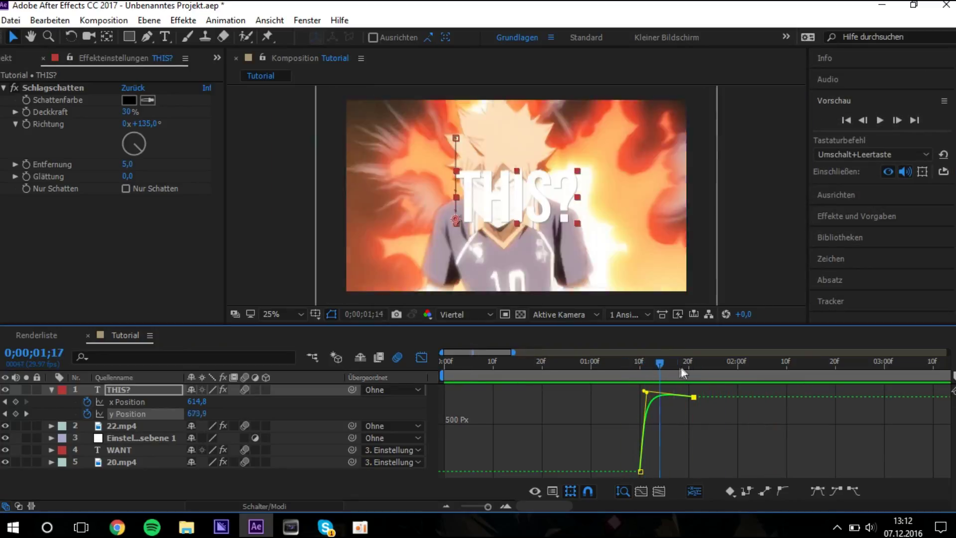
Zoom the timeline to about 0–8 seconds and move to where the slide finishes
left_click(421, 357)
mouse_move(483, 501)
left_mouse_down()
mouse_move(461, 505)
mouse_move(482, 507)
left_mouse_up()
left_click(881, 120)
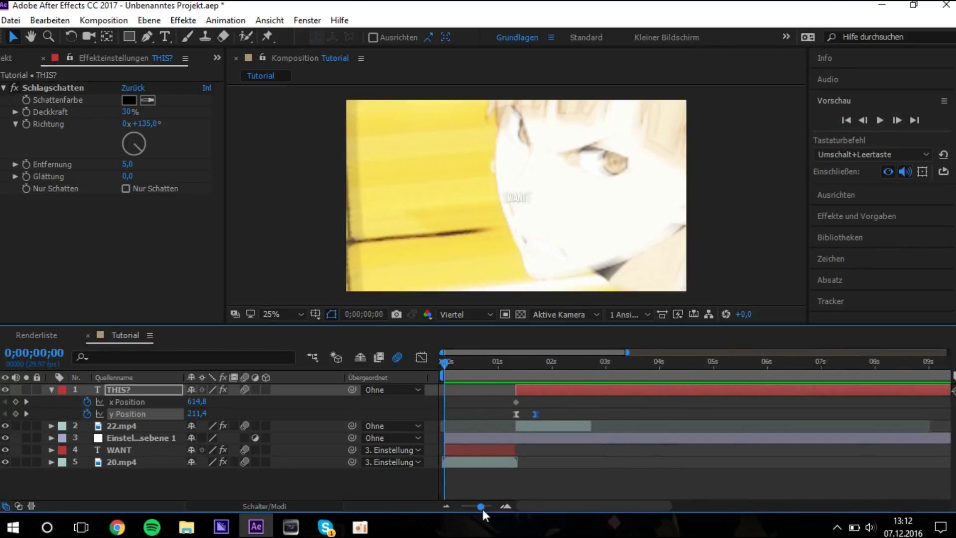
left_click(538, 369)
left_click_drag(536, 366, 543, 368)
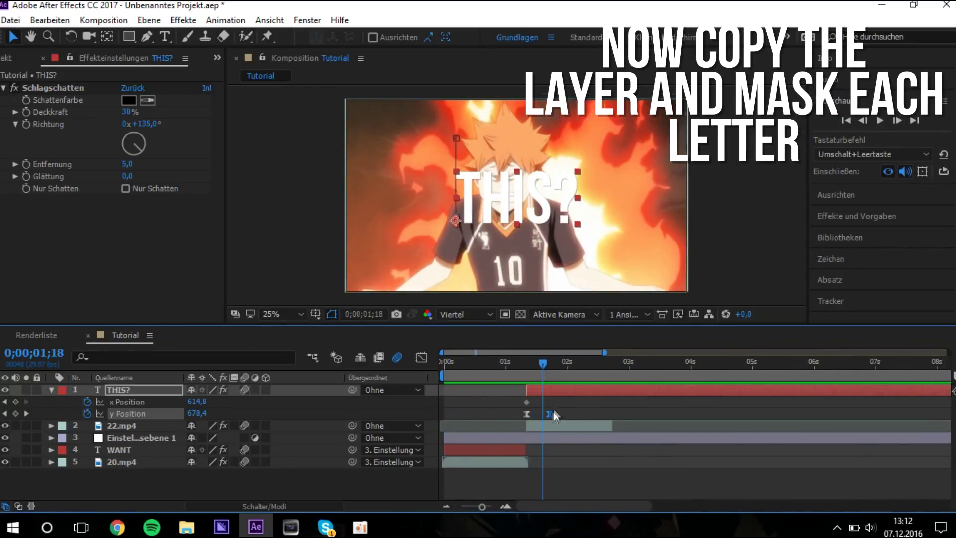
left_click(50, 20)
Duplicate THIS? and start the THIS? 2 copy a few frames later
left_click(95, 201)
left_click(50, 20)
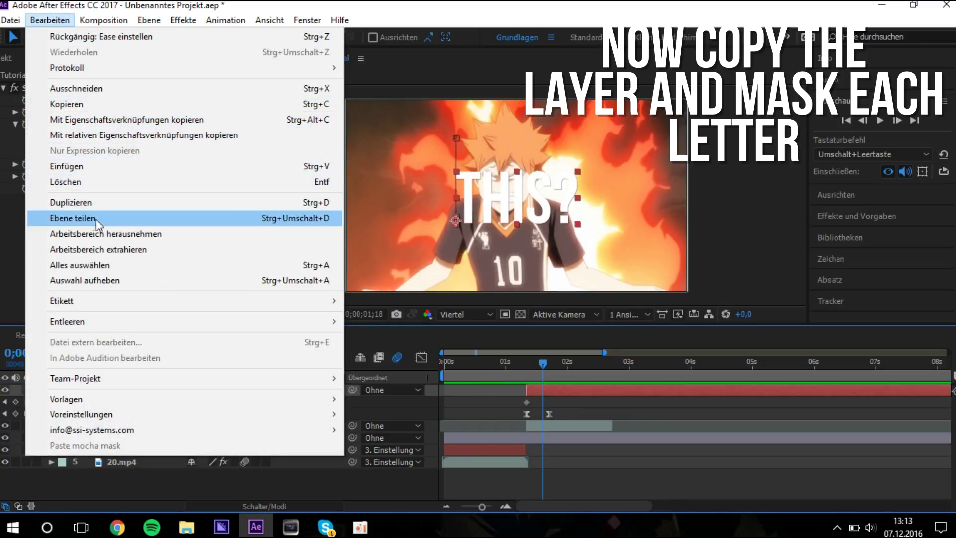
key("Escape")
left_click_drag(534, 389, 547, 364)
Draw rectangle masks so THIS? shows only the T and THIS? 2 only the H
left_click(527, 366)
key("q")
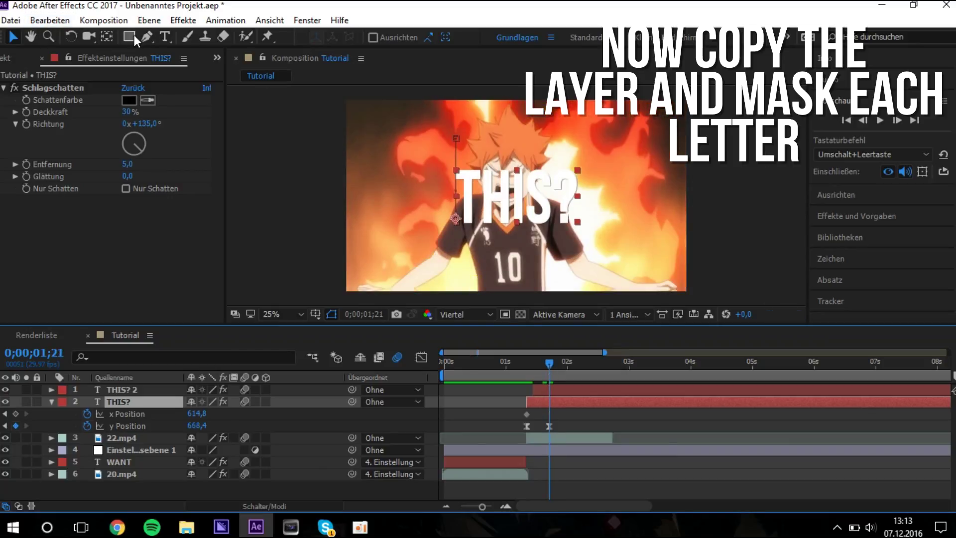
scroll(385, 139, "up", 2)
left_click_drag(447, 264, 447, 263)
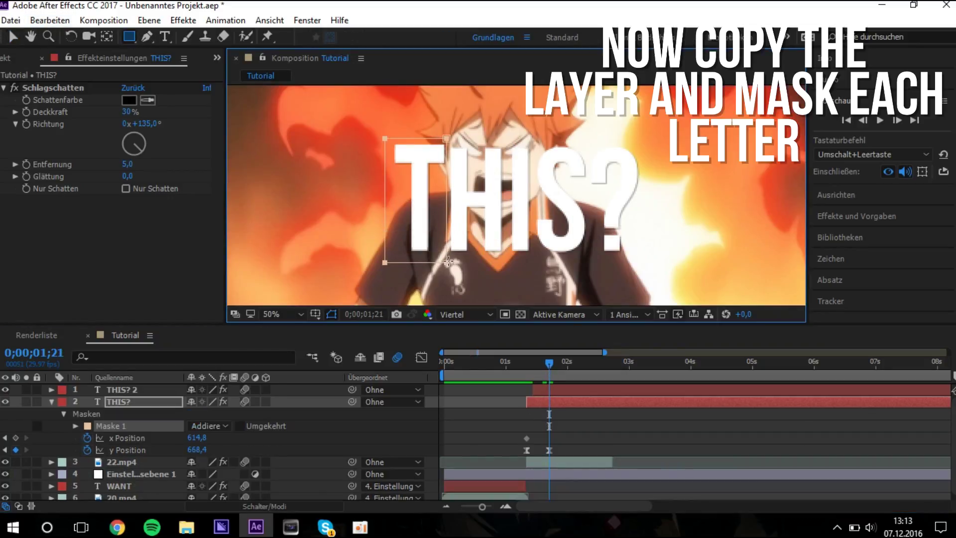
left_click(560, 391)
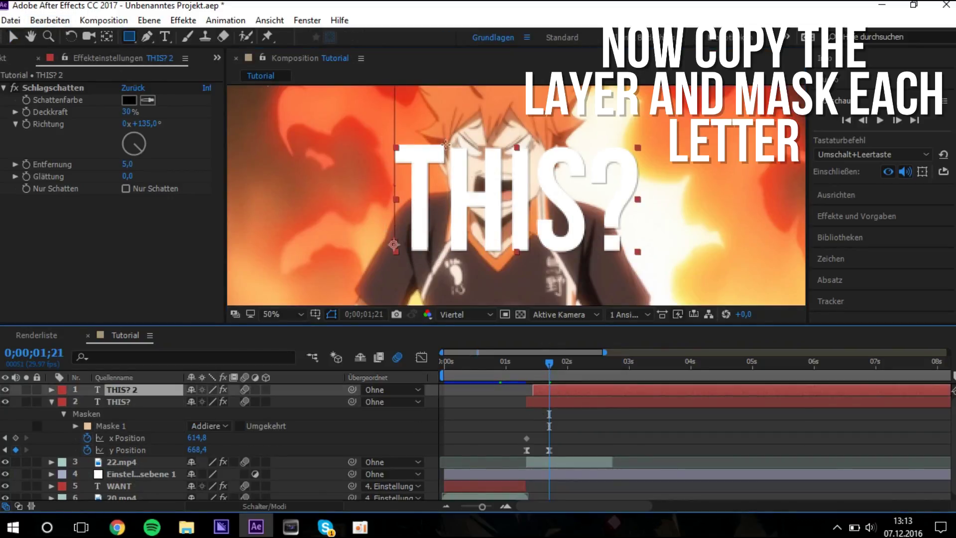
left_click_drag(446, 145, 507, 258)
Preview the T and H letters appearing in turn
key("comma")
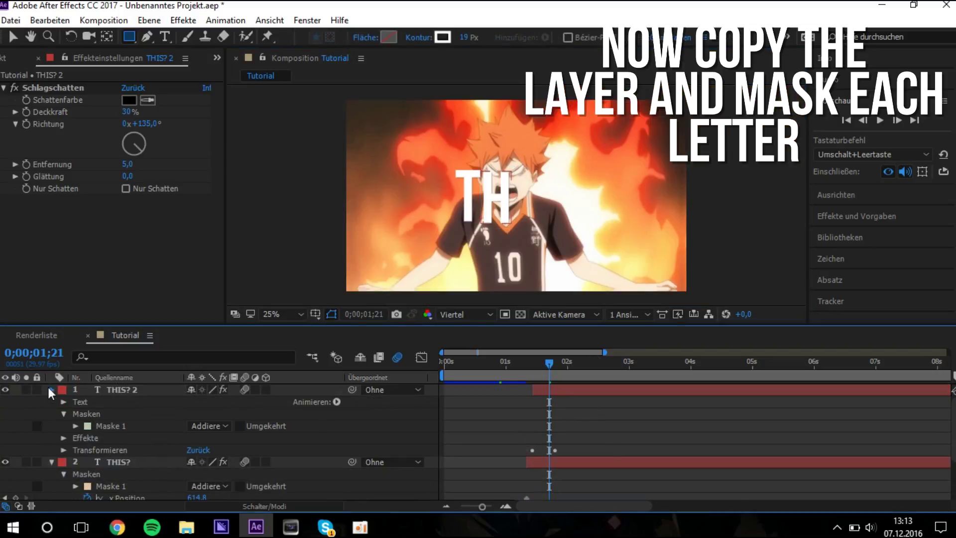
left_click(554, 455)
left_click(533, 361)
left_click(524, 360)
key("space")
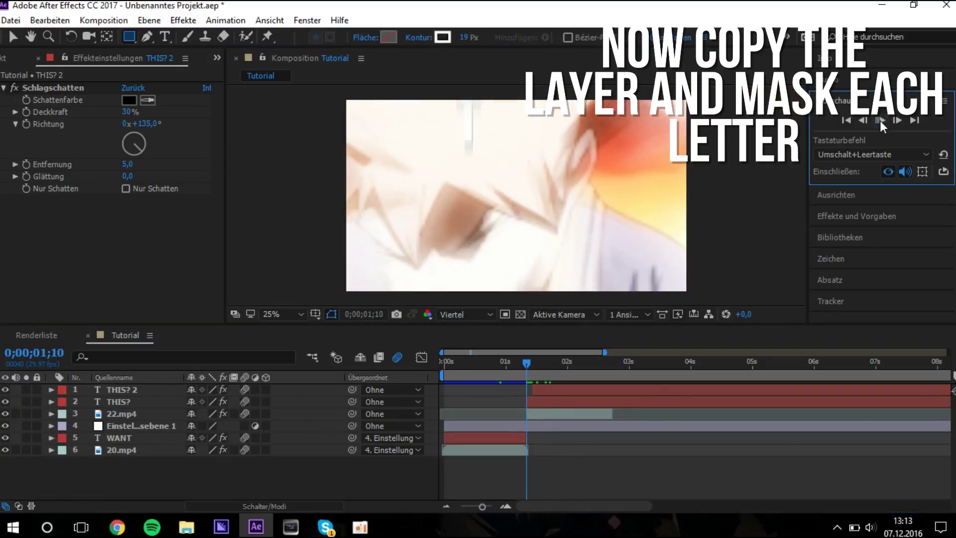
left_click(879, 121)
Duplicate into THIS? 3, replace its copied mask with one showing only the I
left_click(562, 393)
key("ctrl+d")
left_click(555, 363)
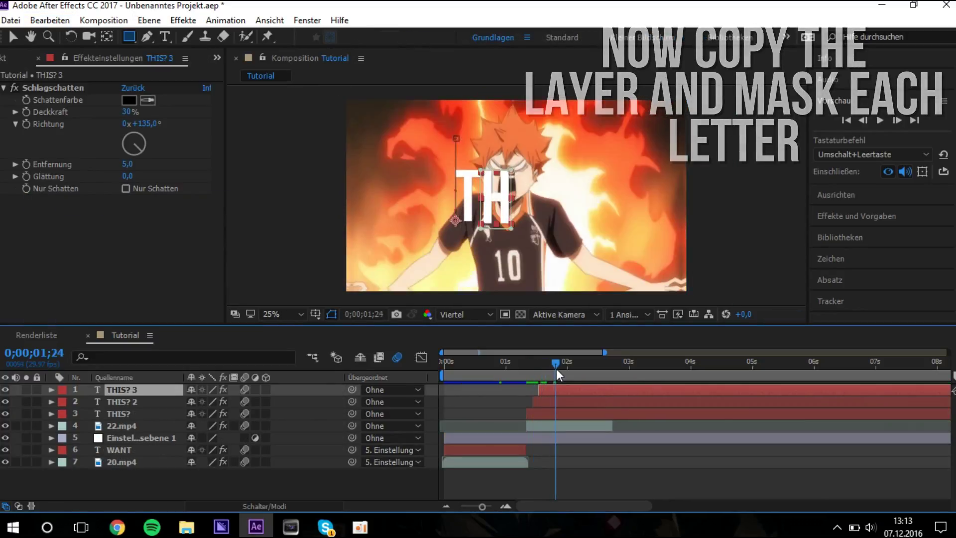
key("m")
key("Delete")
key("period")
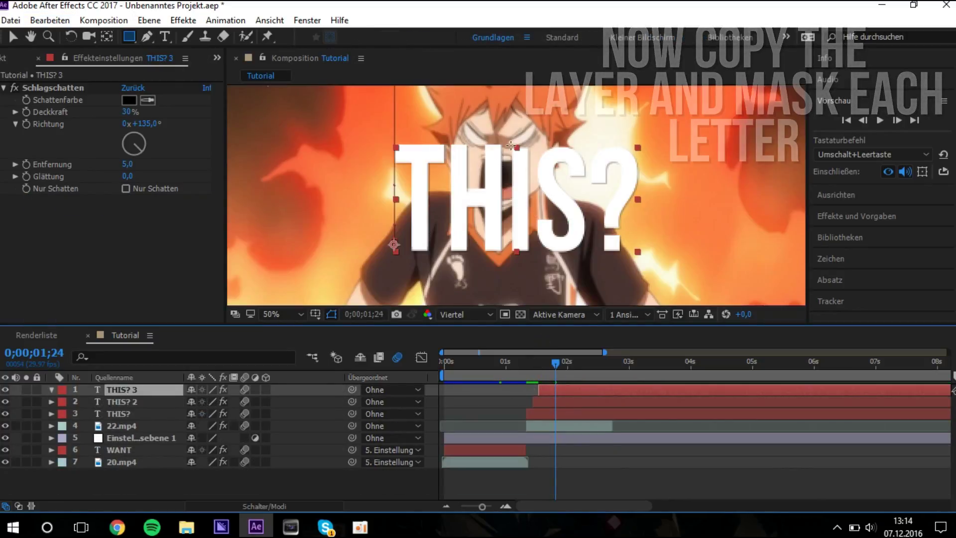
left_click_drag(506, 143, 536, 265)
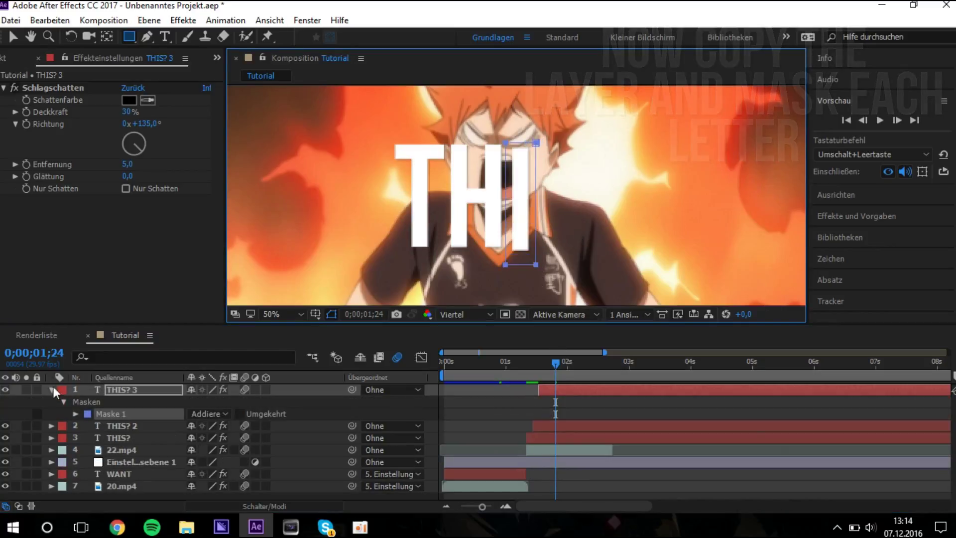
left_click(52, 389)
Duplicate THIS? 3 into THIS? 4 via the Edit menu
left_click(50, 20)
key("Escape")
left_click(570, 456)
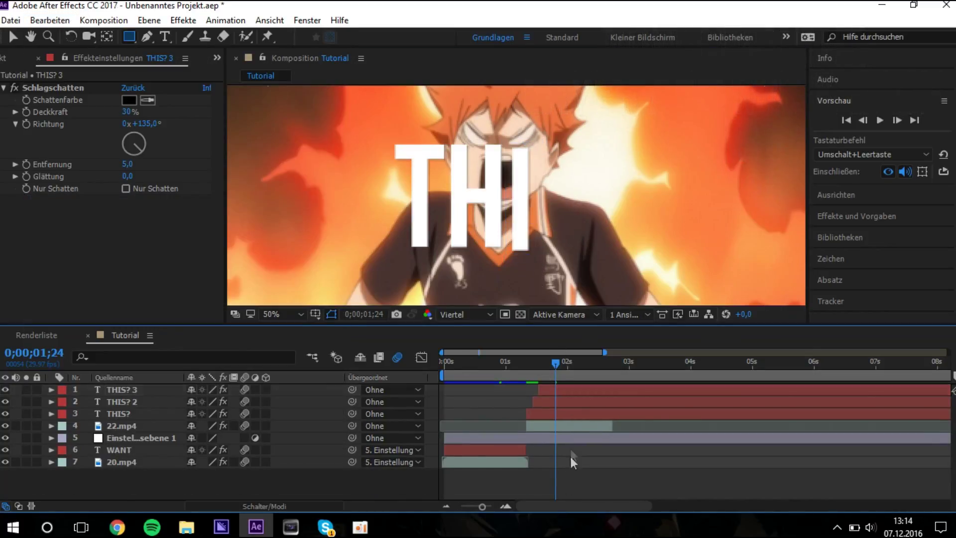
left_click(50, 20)
left_click(106, 199)
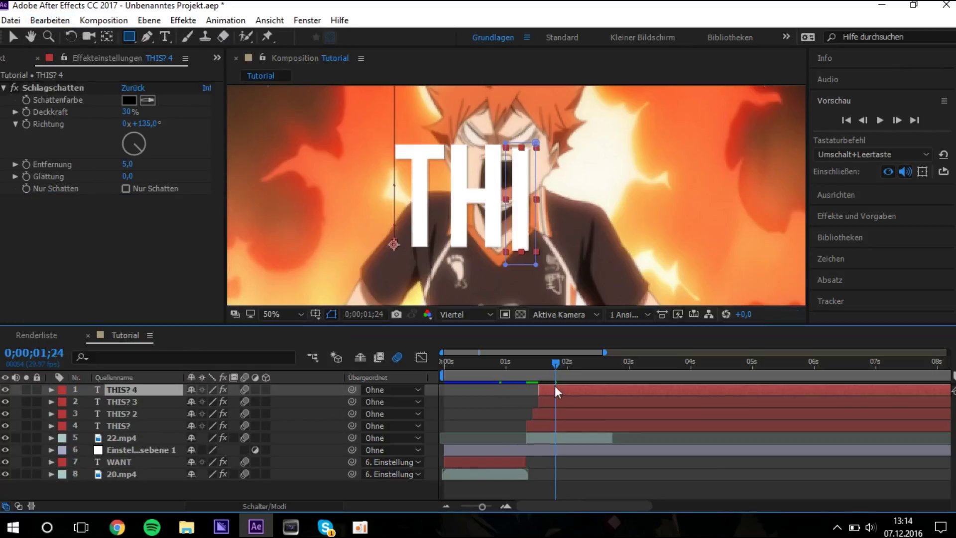
Replace THIS? 4's copied mask with one showing only the S
key("m")
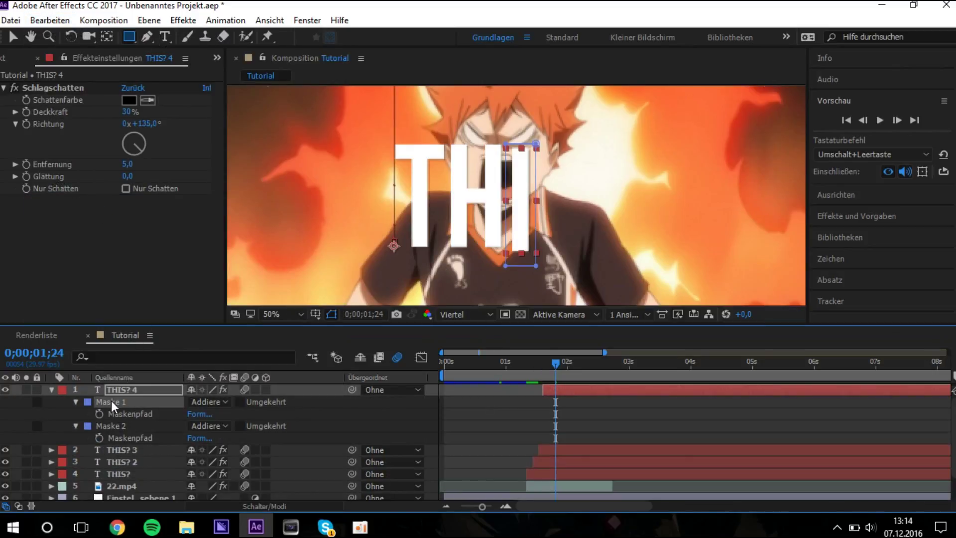
key("m")
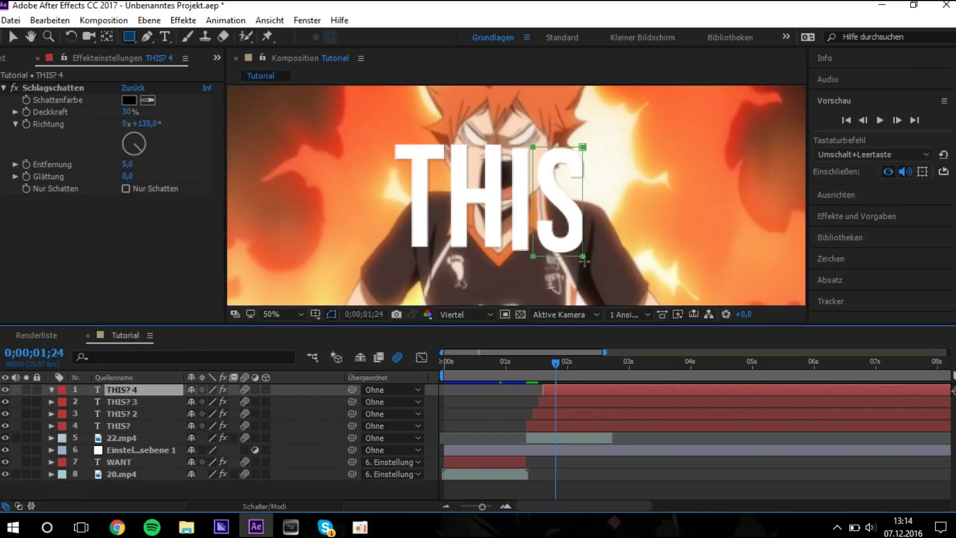
left_click_drag(589, 256, 589, 257)
left_click(51, 390)
left_click(50, 20)
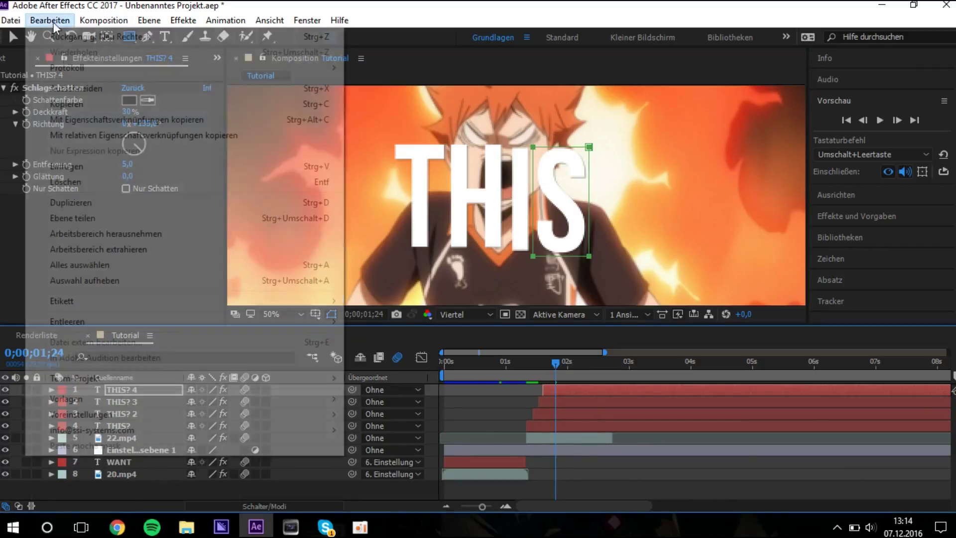
left_click(575, 396)
Create THIS? 5 a few frames later for the question mark, deleting its copied mask
left_click(50, 20)
left_click(106, 201)
left_click_drag(556, 390, 563, 391)
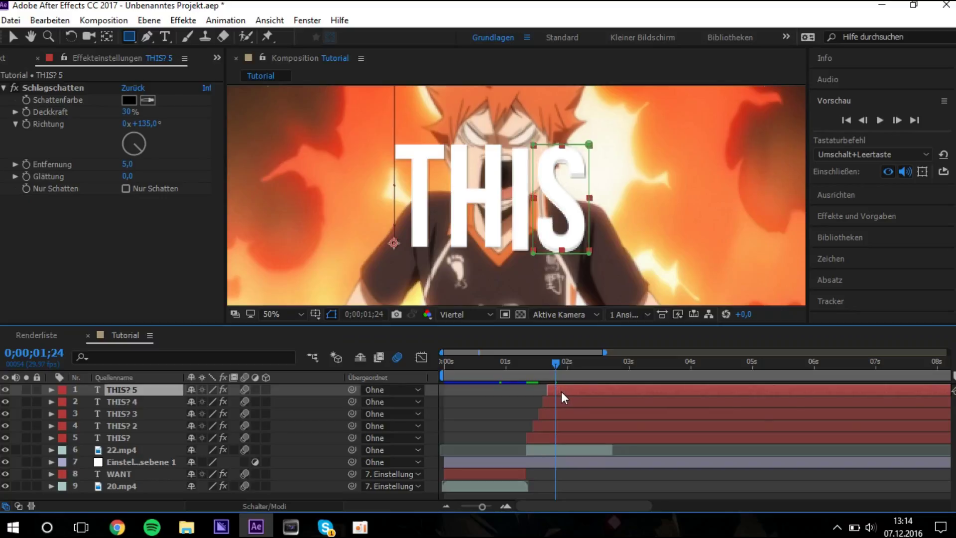
key("m")
left_click(106, 401)
key("Delete")
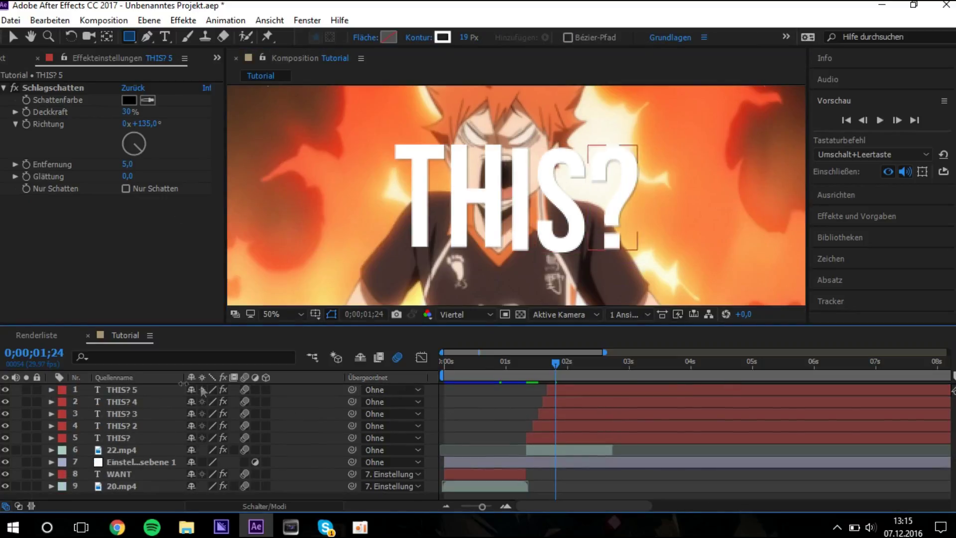
Split all five THIS? letter layers at 2;21 and delete their ends
left_click_drag(304, 388, 336, 441)
left_click_drag(591, 366, 611, 361)
left_click(50, 20)
left_click(107, 220)
key("Delete")
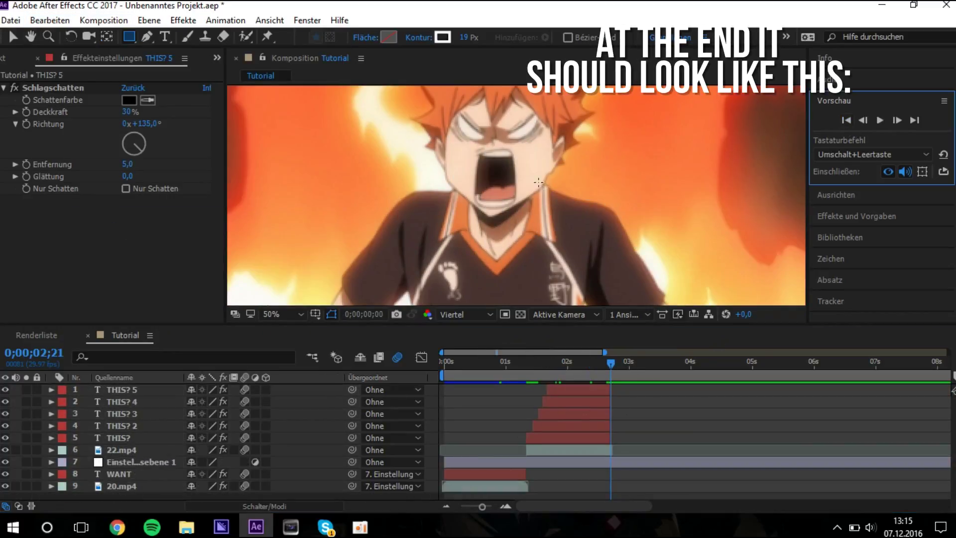
Preview the whole composition from the start
key("Home")
key("comma")
left_click(877, 122)
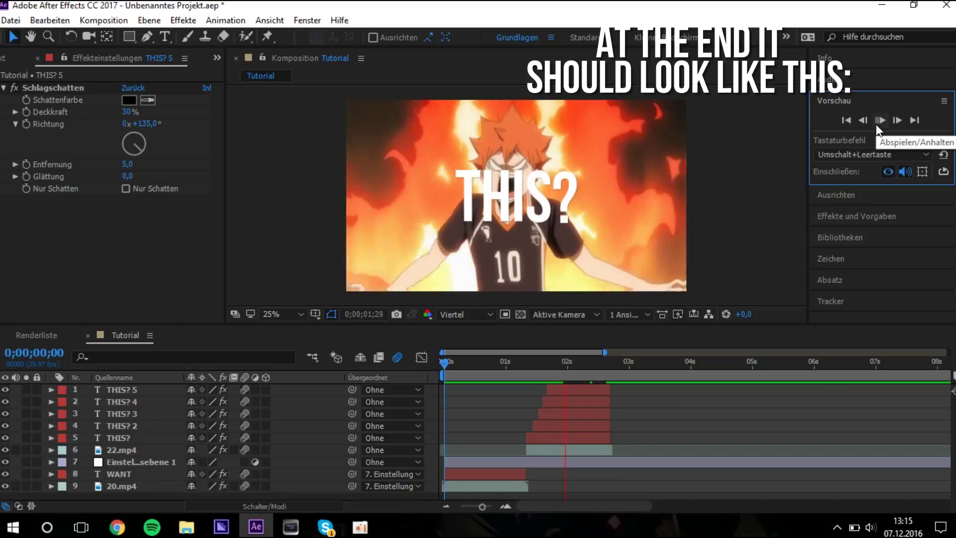
left_click(522, 373)
Add a new adjustment layer, copy 22.mp4's Scale keyframes and remove them from the clip
right_click(527, 373)
key("Escape")
key("ctrl+alt+y")
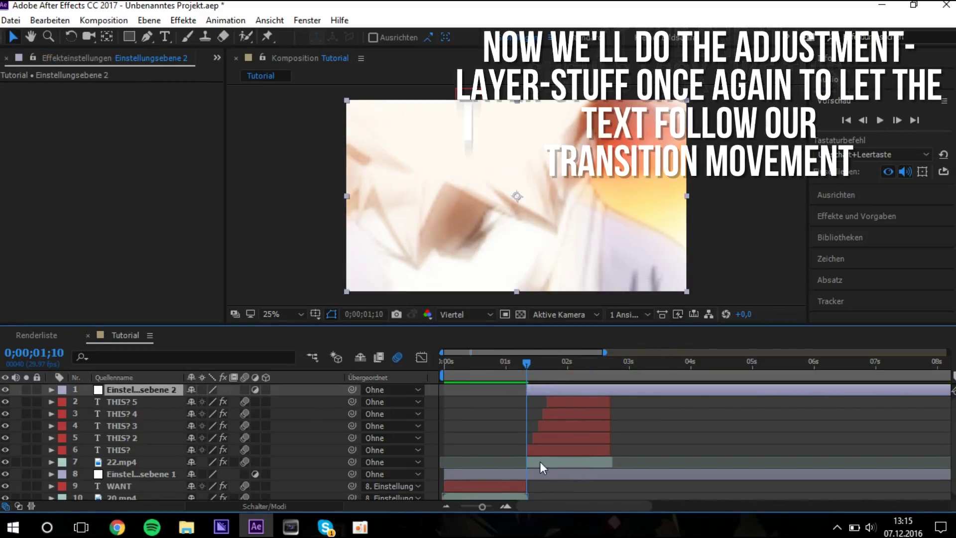
left_click(539, 461)
key("u")
left_click(50, 20)
left_click(124, 137)
left_click_drag(608, 364, 614, 365)
left_click(528, 474)
key("Delete")
Paste the 390% zoom keyframes onto the adjustment layer, then parent 22.mp4 and the five THIS? layers to it
left_click(560, 389)
left_click(50, 20)
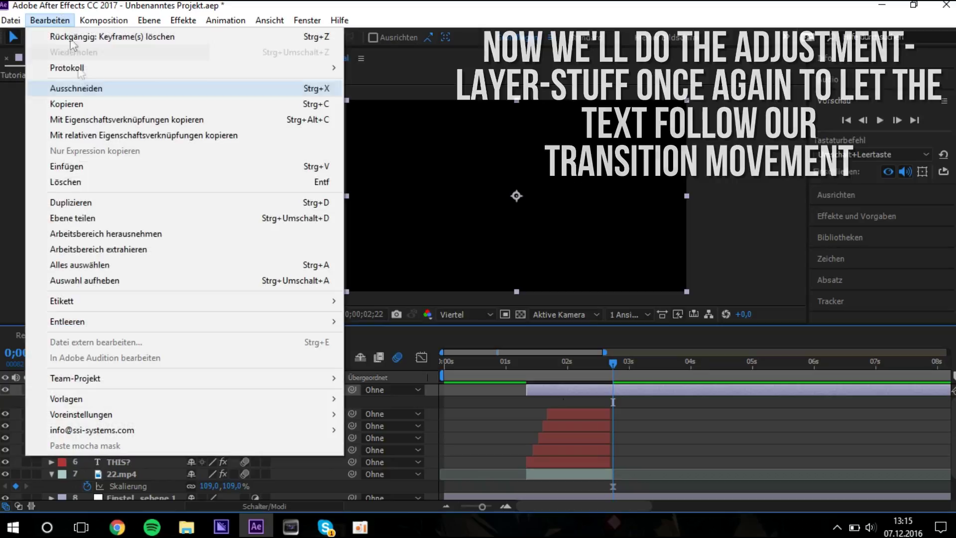
left_click(50, 167)
left_click_drag(537, 402, 523, 402)
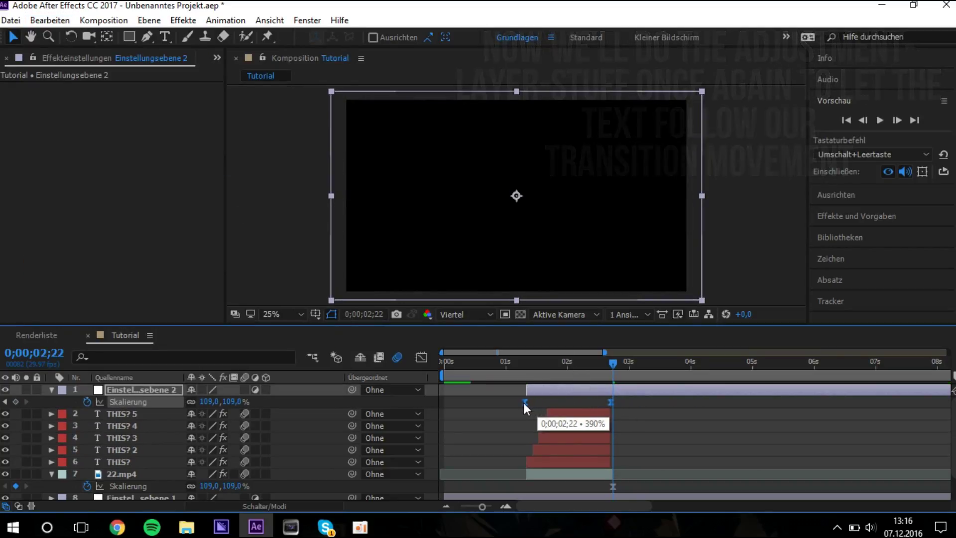
left_click_drag(525, 368, 616, 376)
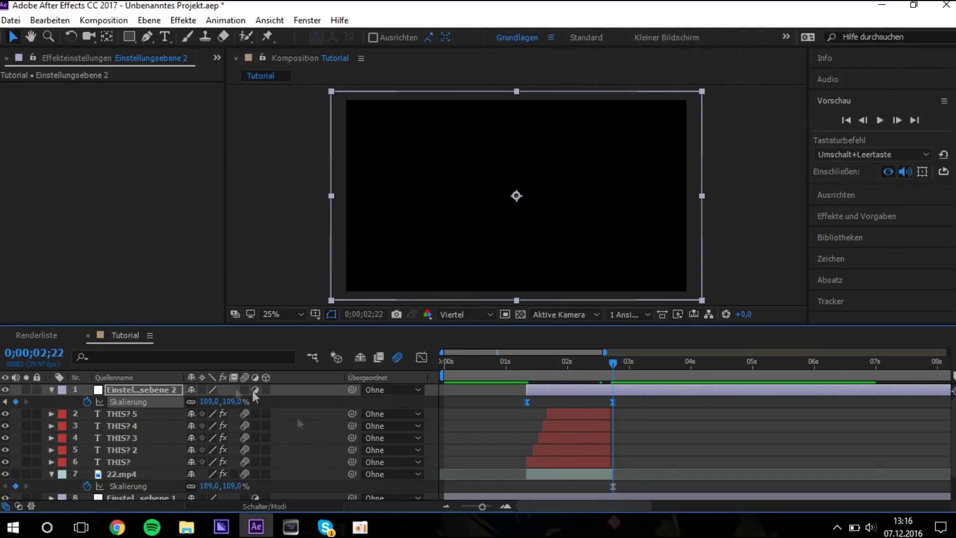
left_click_drag(295, 480, 351, 437)
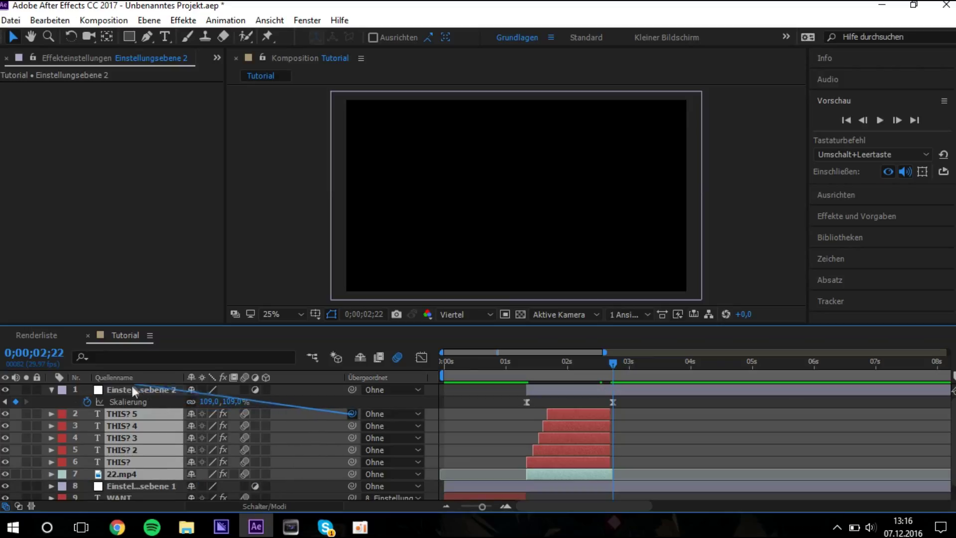
mouse_move(531, 369)
left_mouse_down()
mouse_move(554, 365)
mouse_move(483, 367)
left_mouse_up()
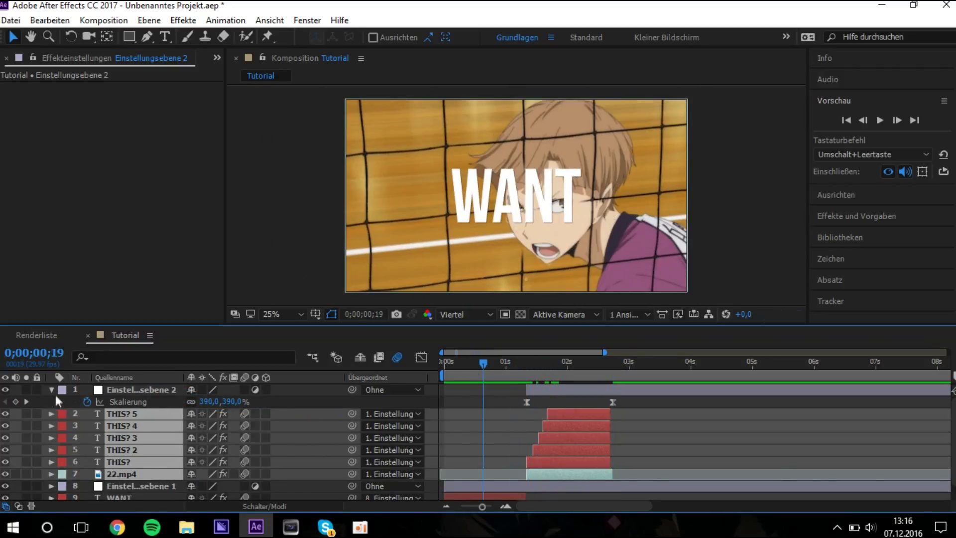
key("ctrl+shift+a")
key("u")
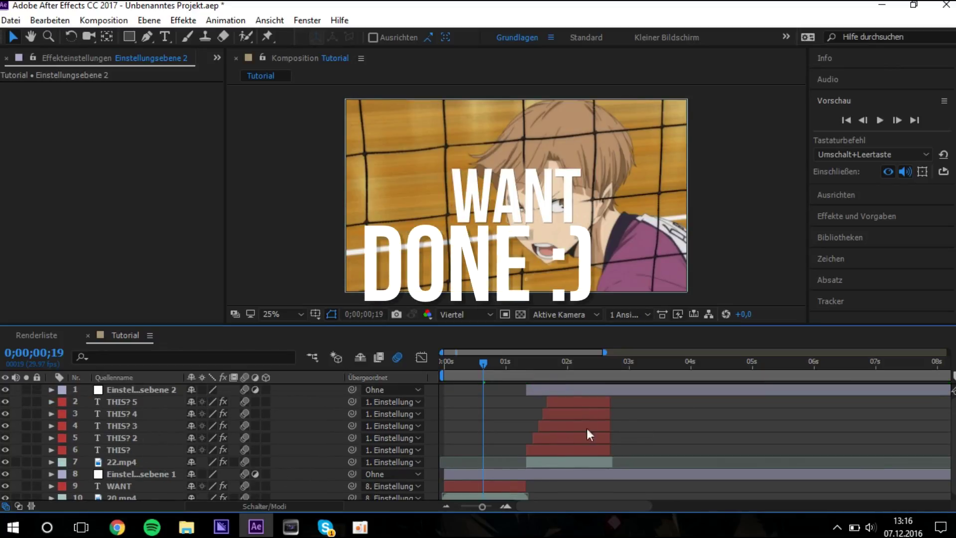
left_click(847, 121)
left_click(878, 122)
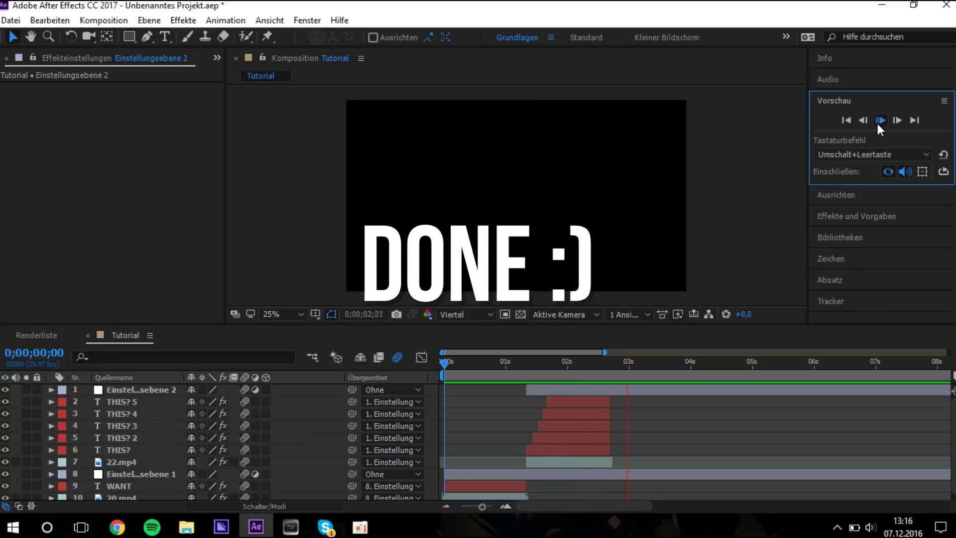
left_click(611, 367)
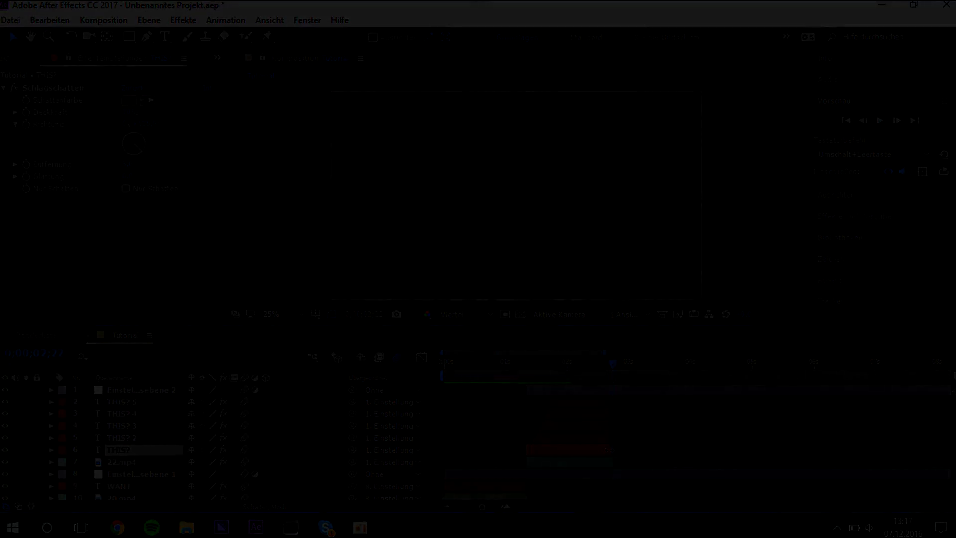